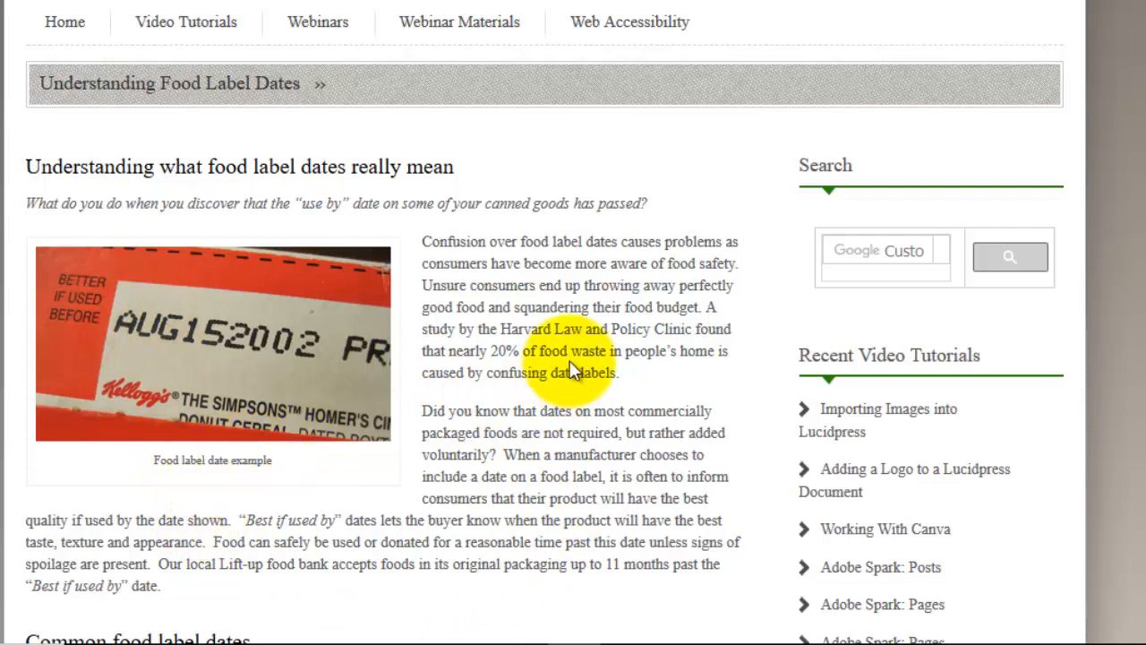
Examine the published food label dates page, including its headings, images, captions and body text.
scroll(572, 371, "down", 3)
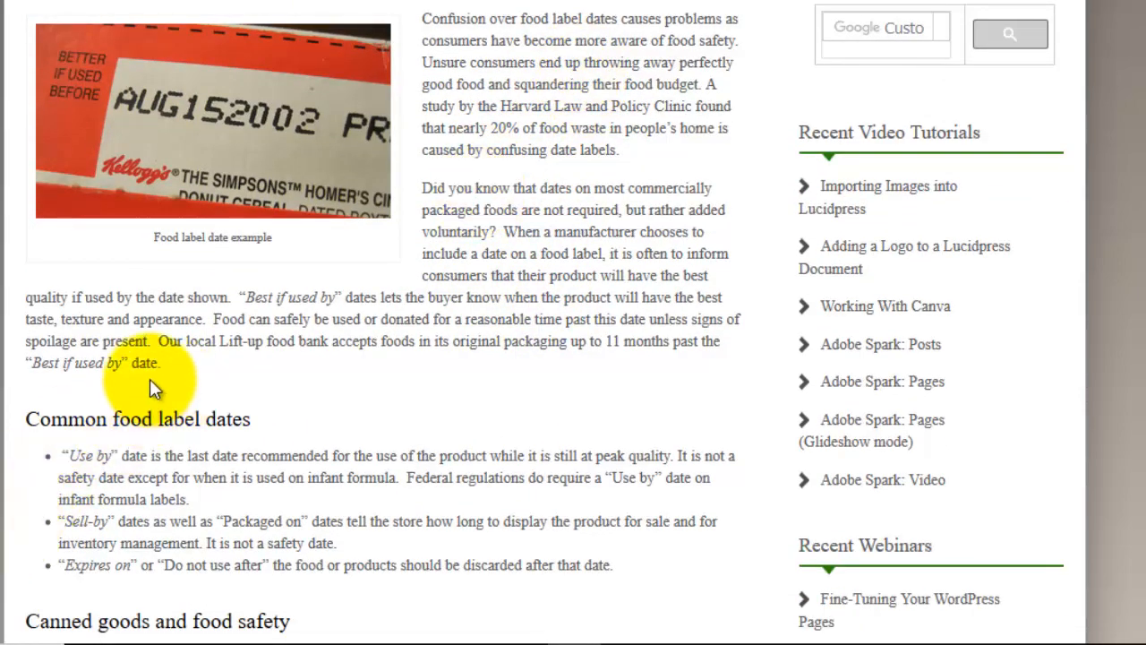
scroll(150, 385, "down", 3)
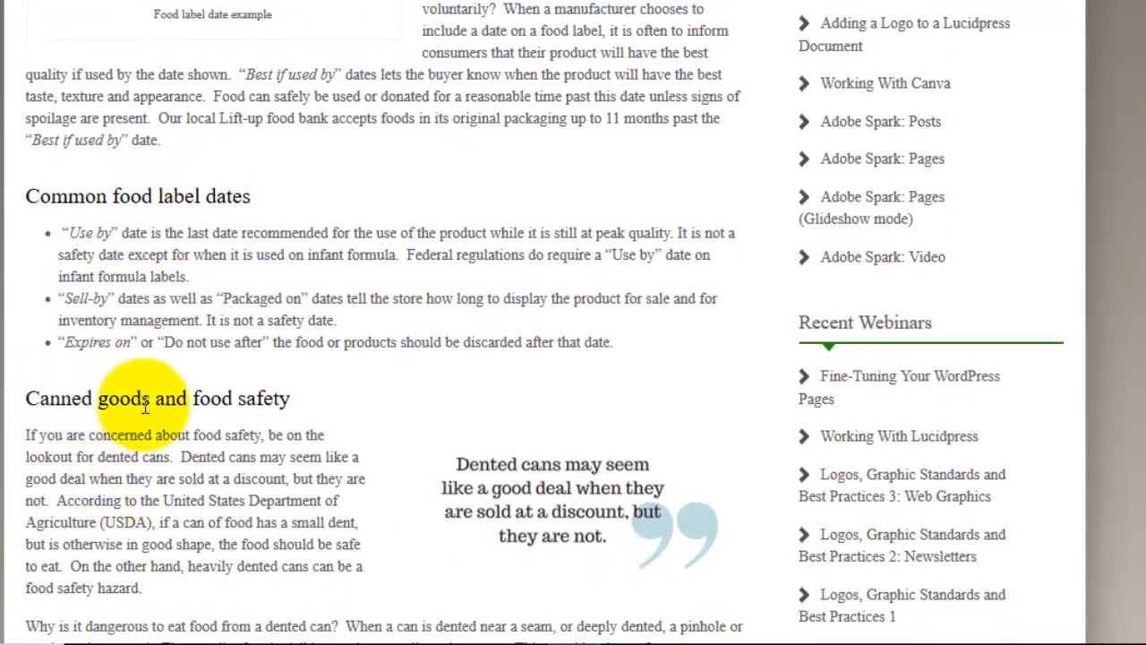
scroll(145, 405, "down", 2)
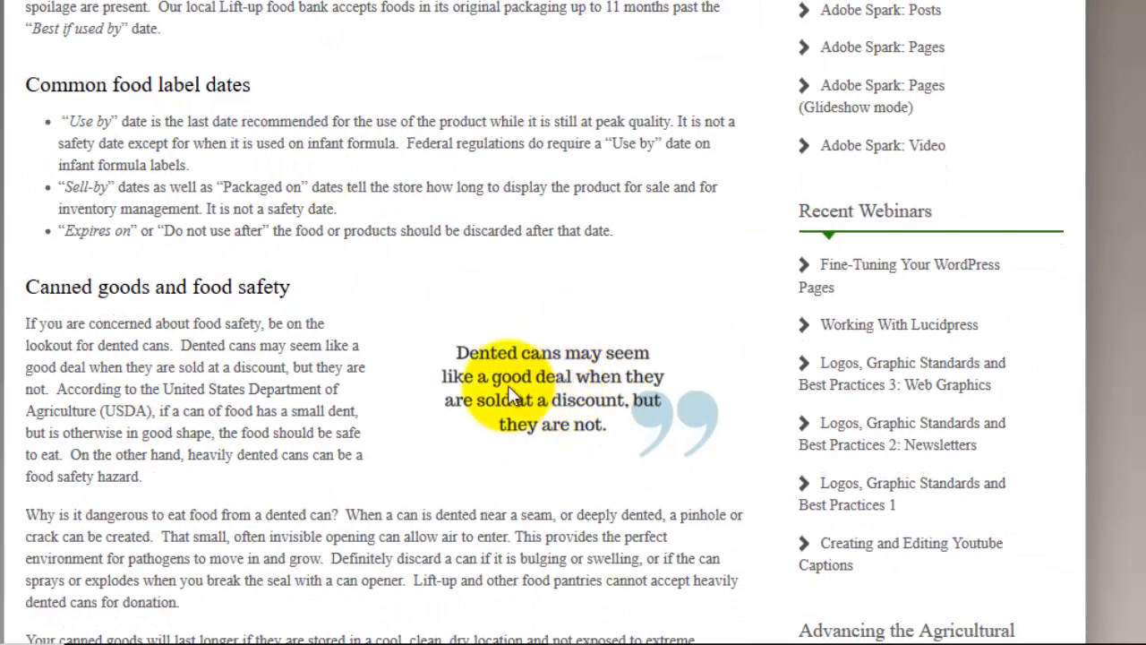
scroll(134, 358, "down", 3)
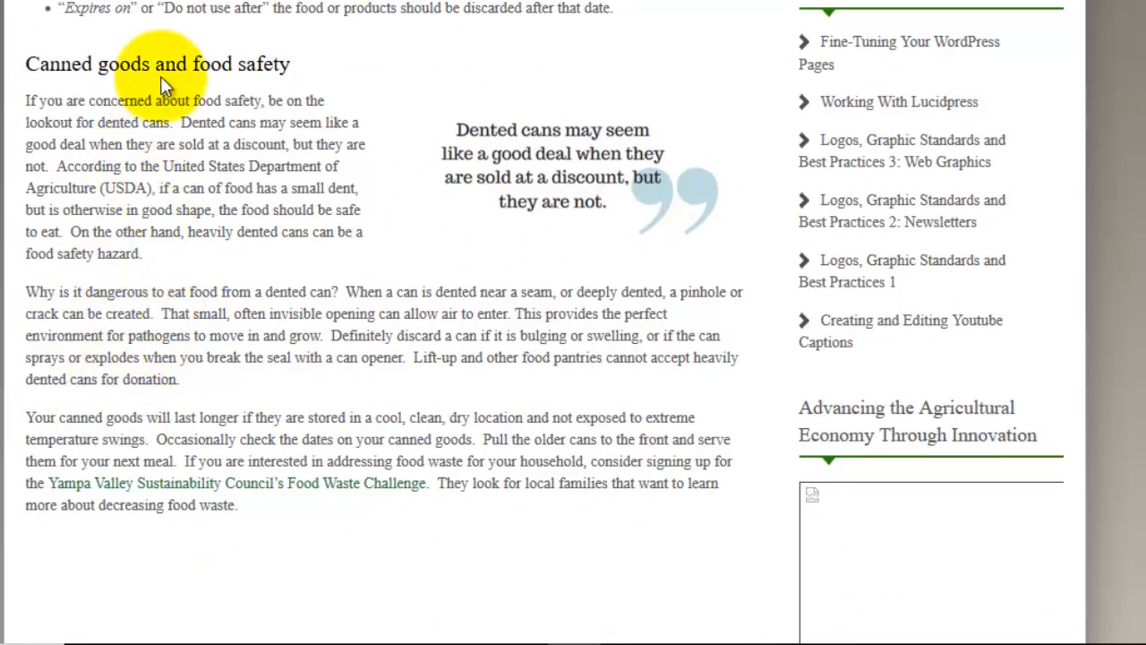
scroll(138, 402, "up", 3)
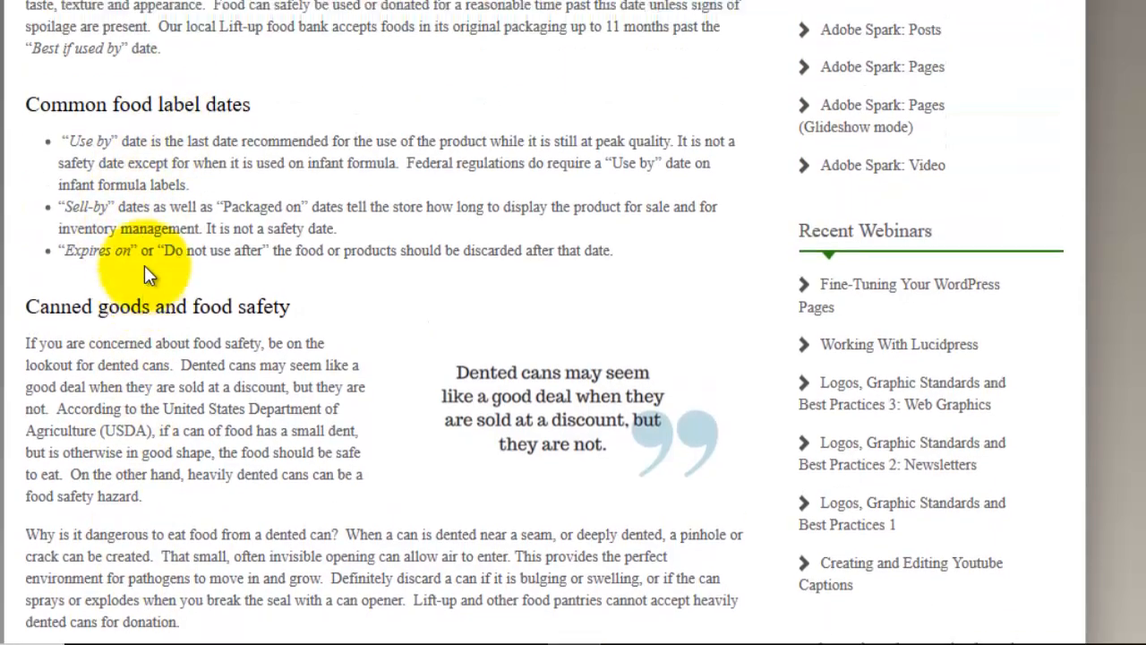
scroll(144, 265, "up", 3)
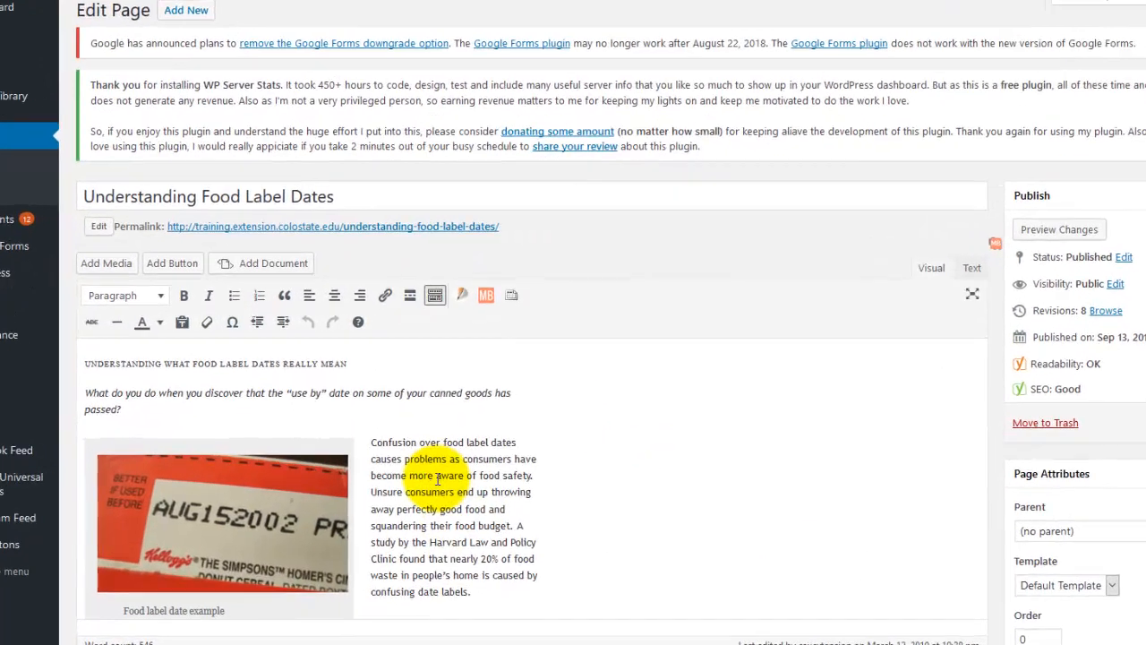
Look through the page's content in the WordPress editor down to the Yoast SEO snippet preview.
scroll(451, 482, "down", 3)
scroll(429, 475, "up", 1)
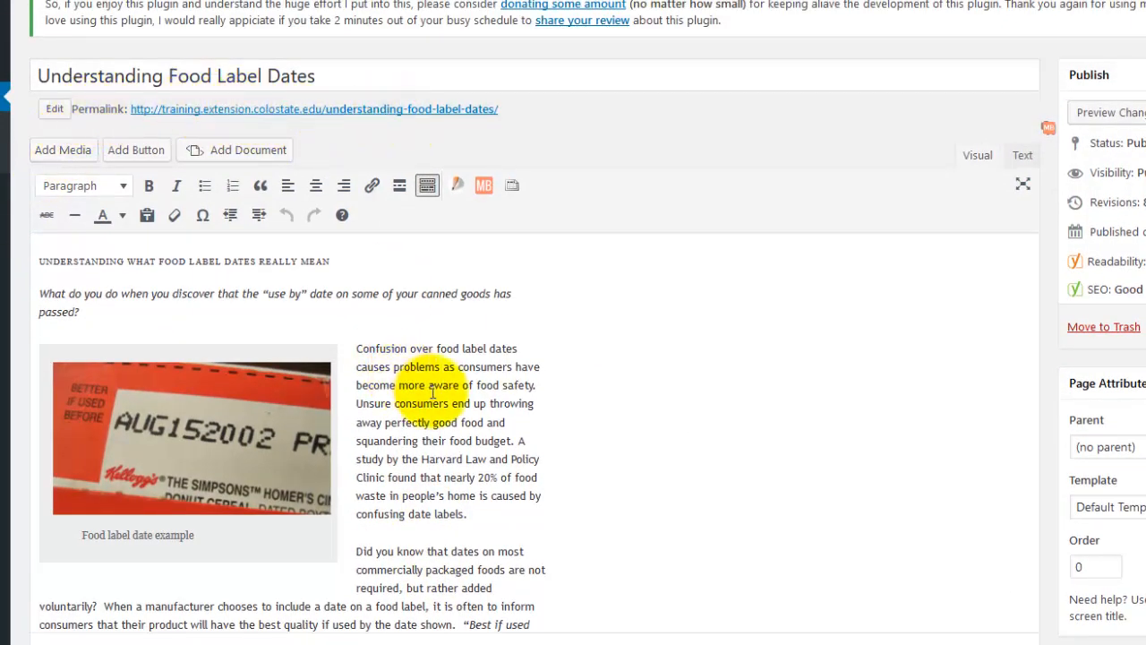
scroll(435, 393, "down", 10)
scroll(433, 391, "down", 3)
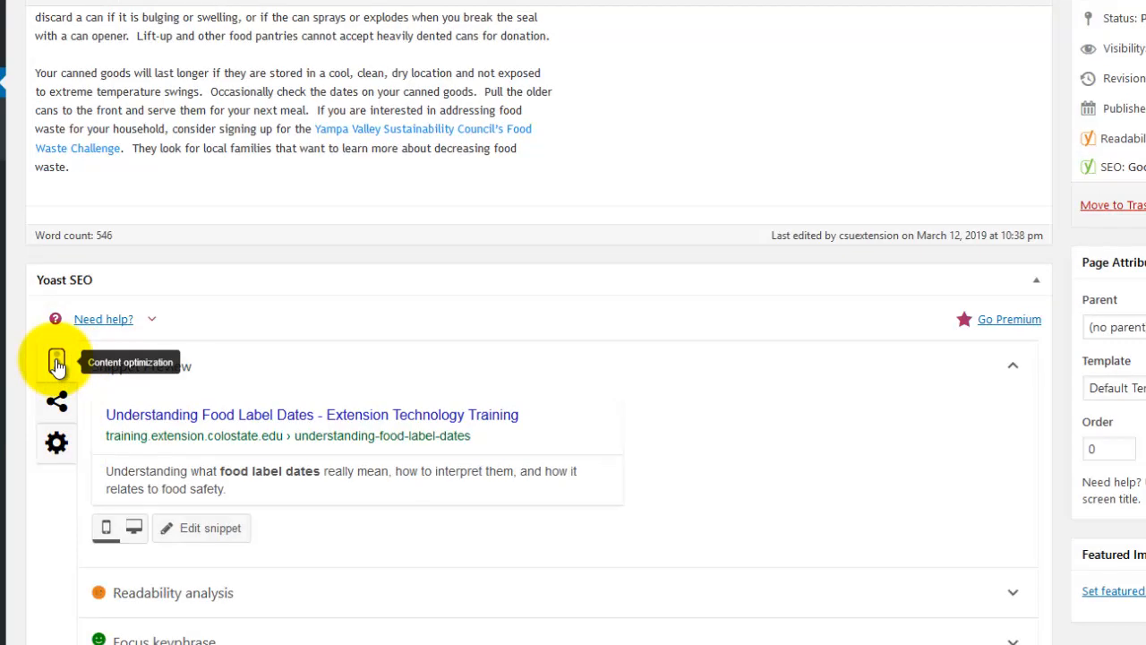
scroll(57, 362, "down", 1)
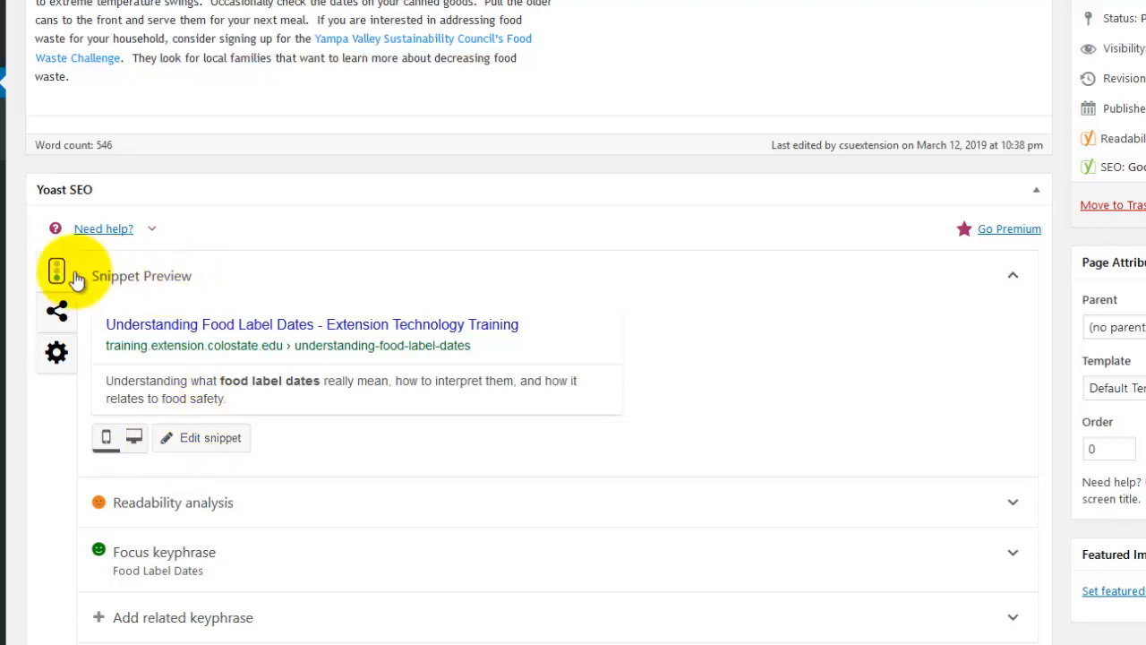
Examine the page's Facebook and Twitter sharing settings in Yoast SEO, including the title, description and image fields.
left_click(57, 320)
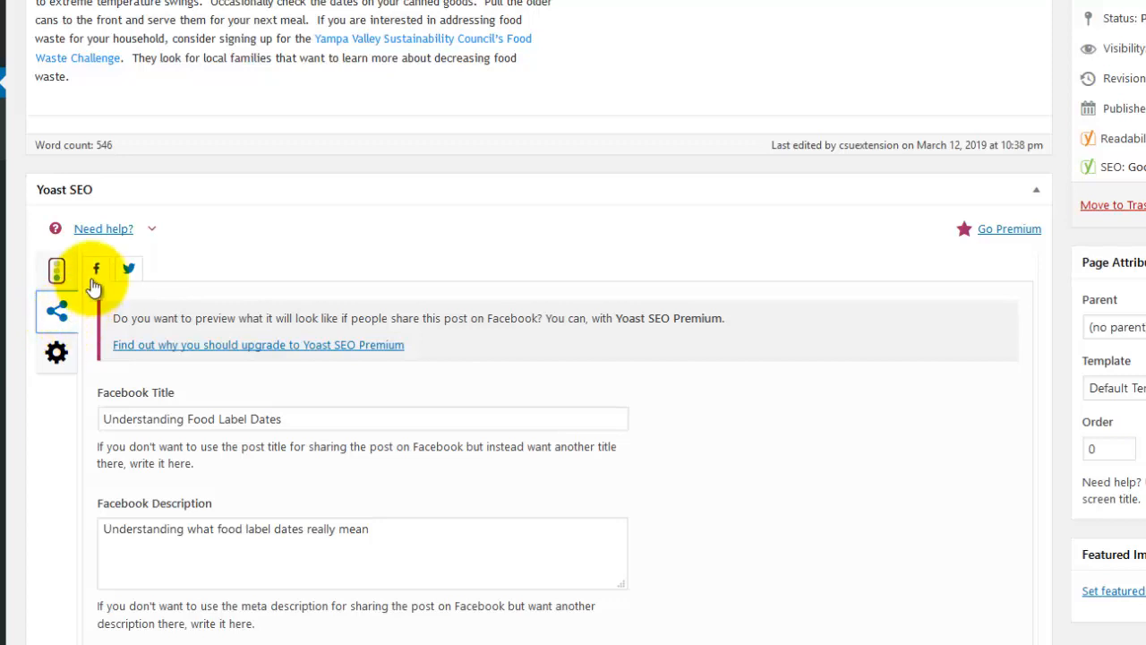
scroll(256, 210, "down", 2)
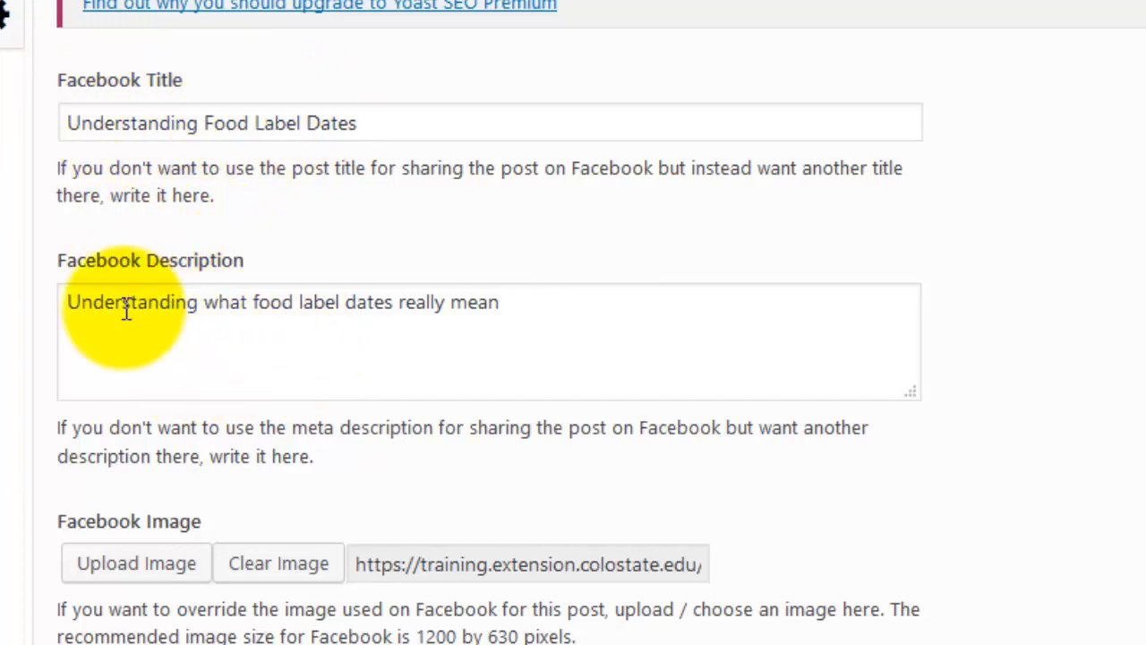
scroll(205, 366, "down", 2)
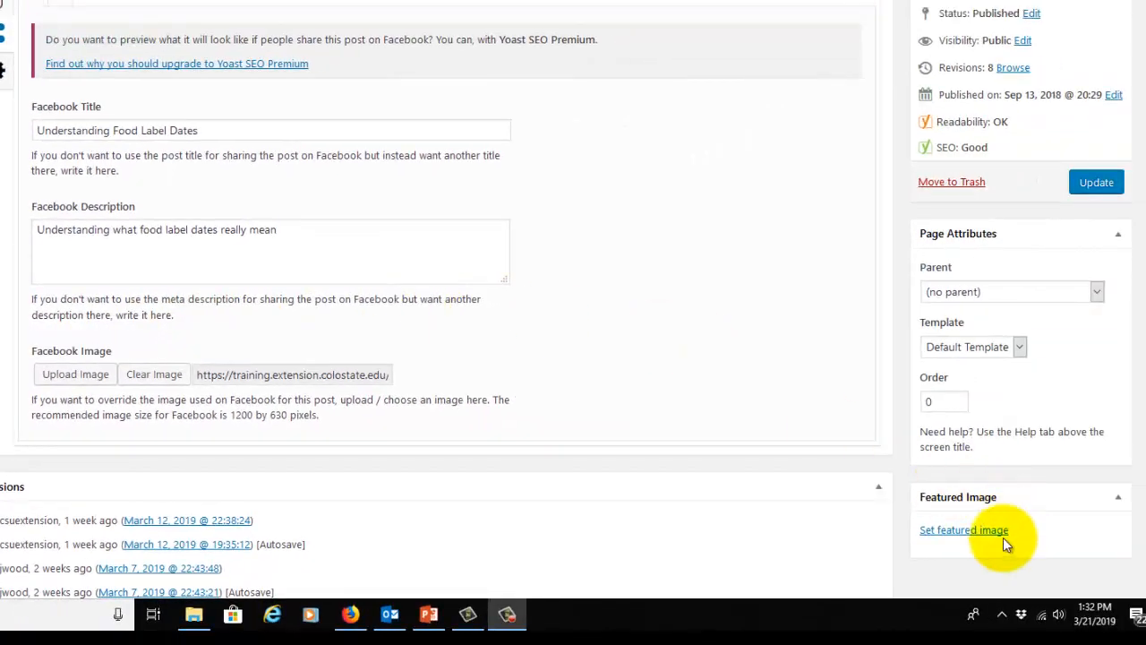
scroll(353, 353, "up", 10)
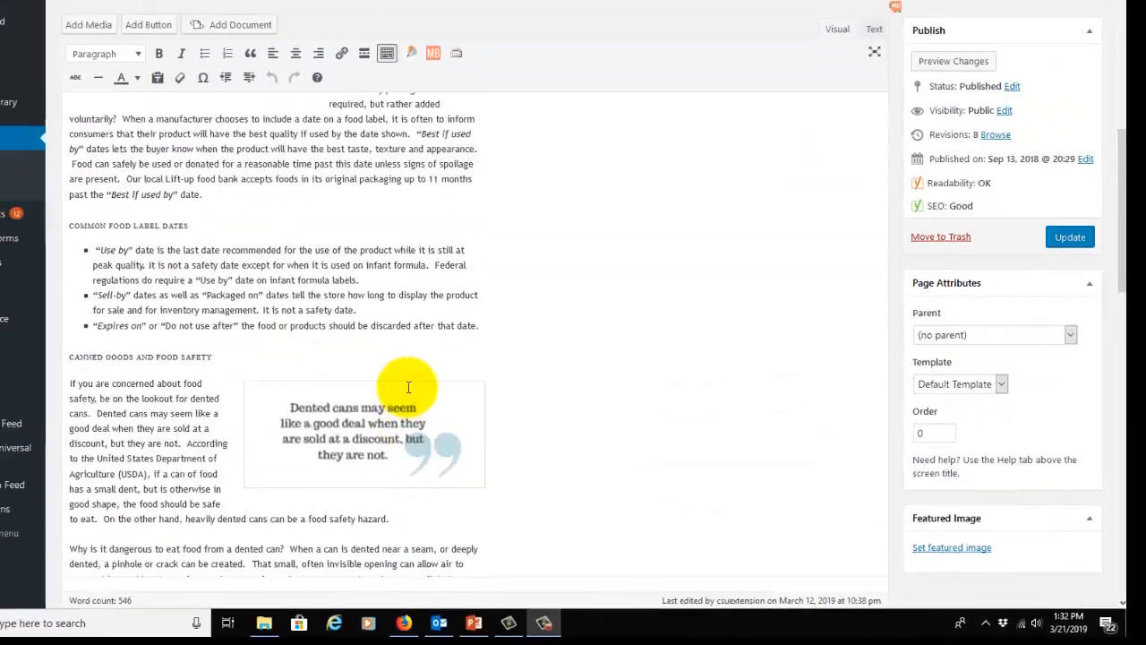
scroll(408, 386, "up", 5)
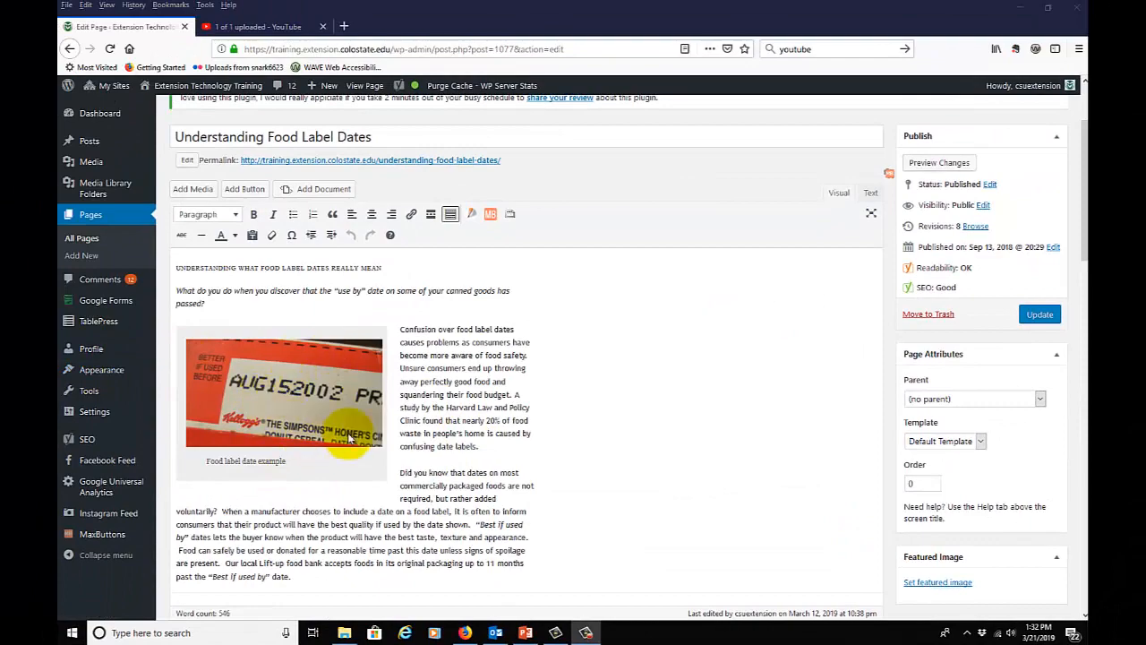
scroll(387, 420, "down", 10)
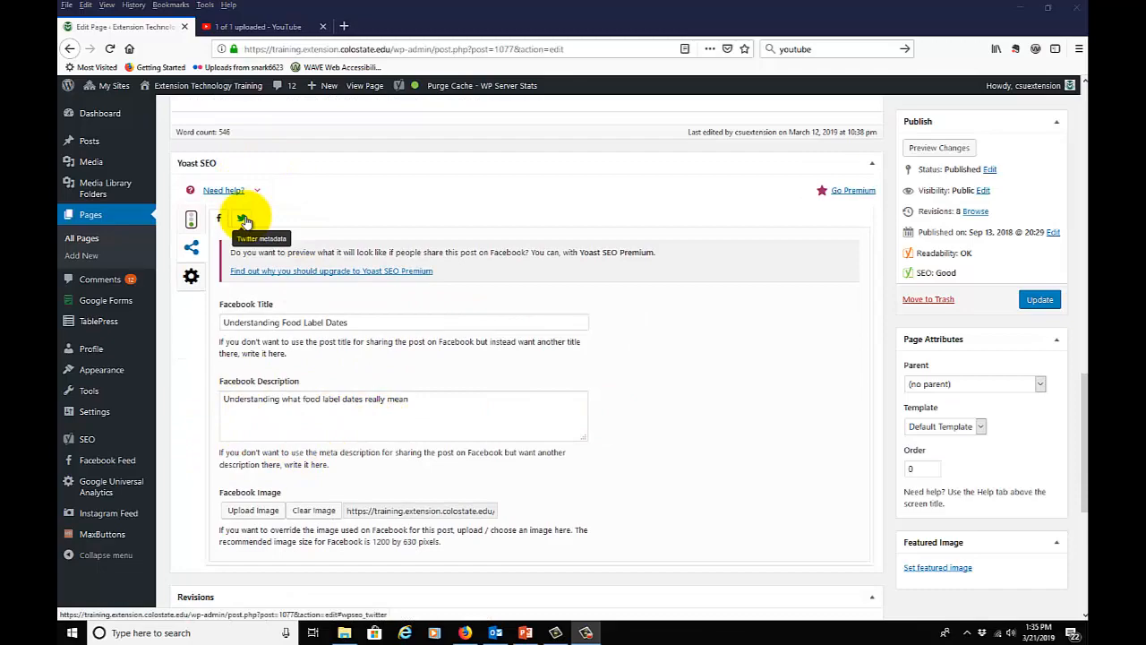
left_click(245, 218)
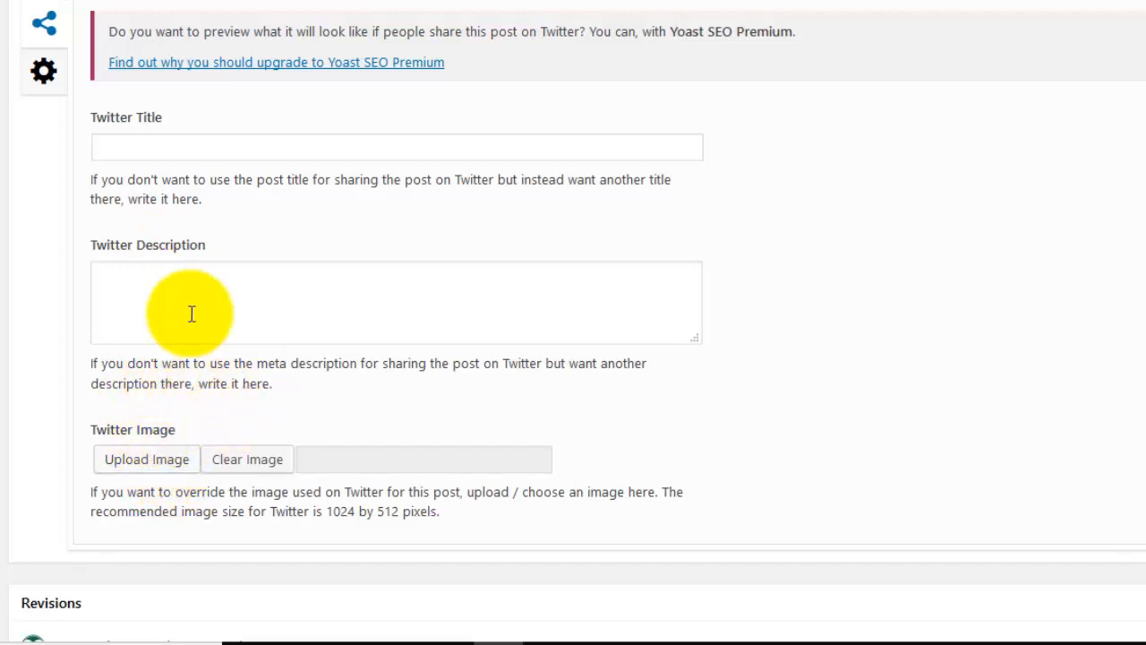
Examine the advanced Yoast SEO settings and the available Meta robots options, leaving the selection as it is.
left_click(43, 76)
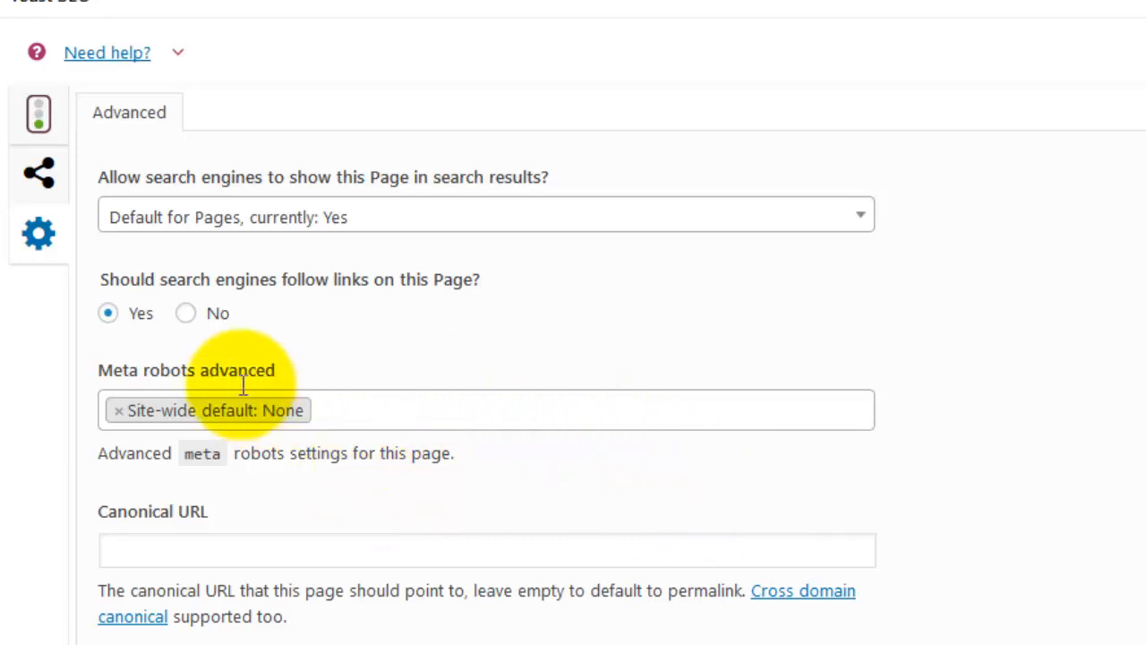
left_click(383, 408)
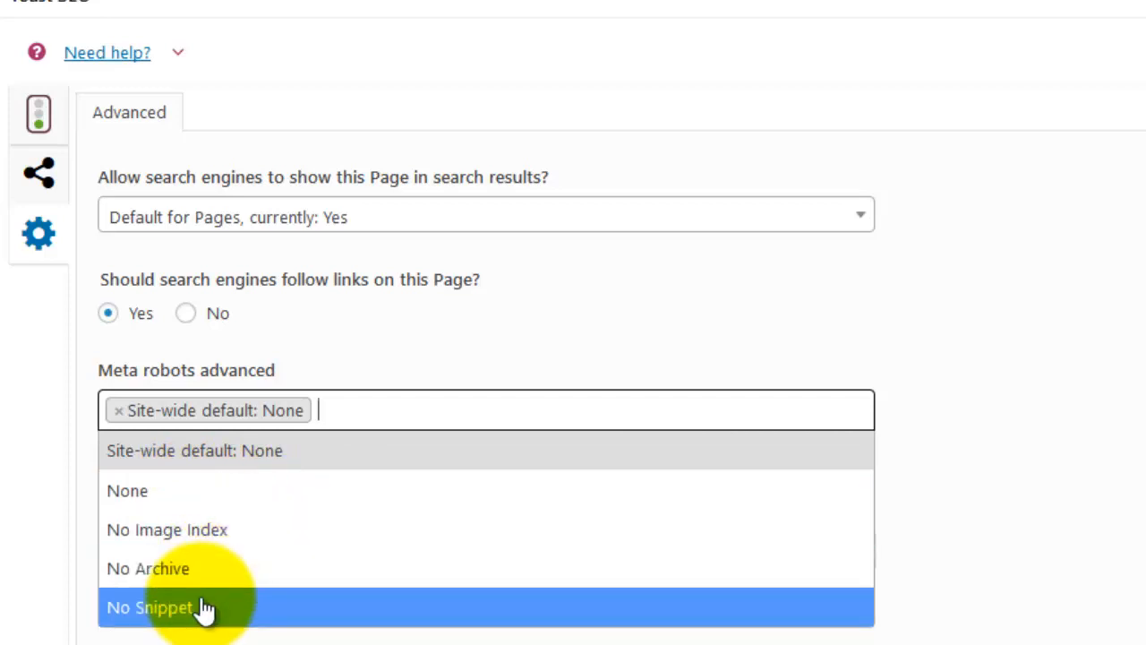
left_click(3, 397)
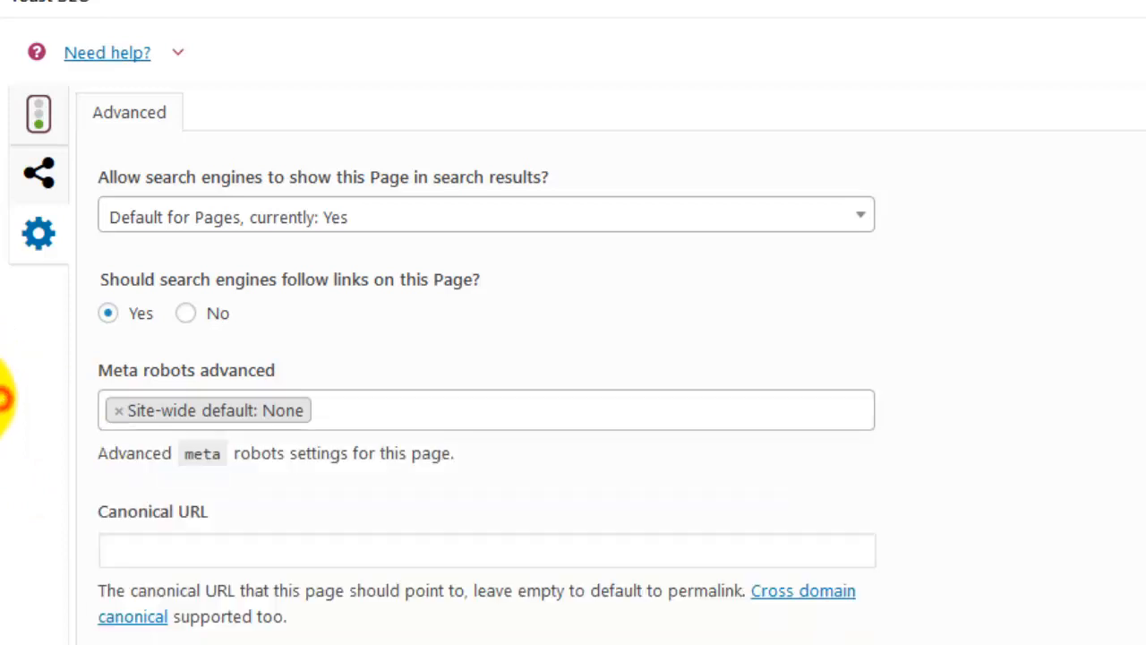
Open the snippet editor in the content optimization section to examine the SEO title, slug and meta description.
left_click(34, 116)
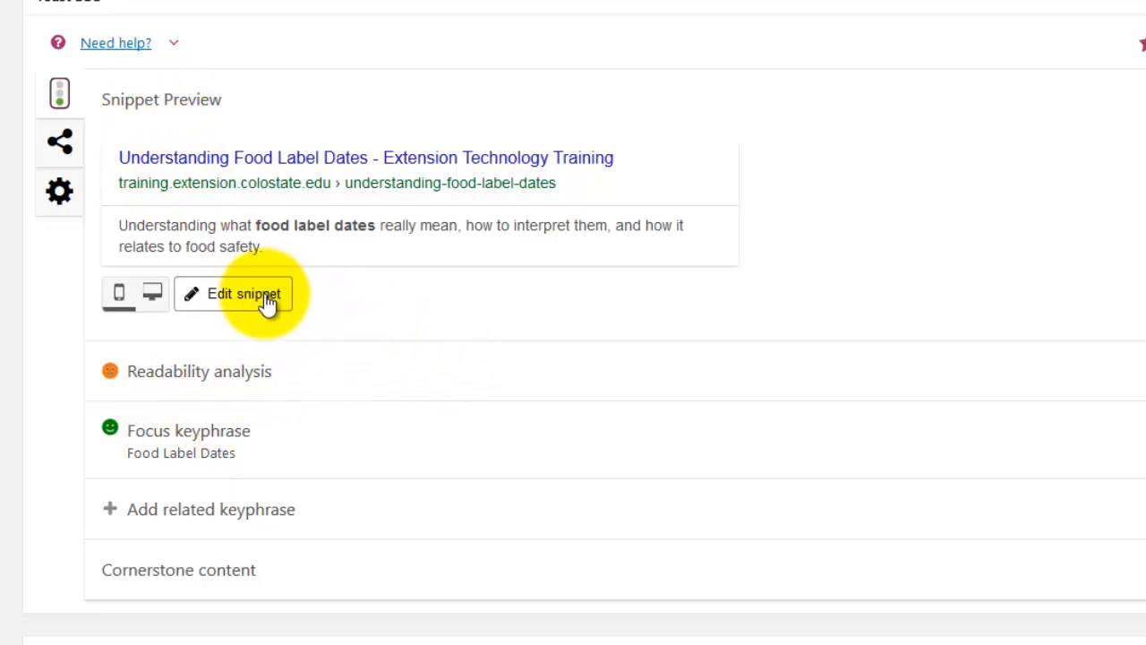
left_click(300, 331)
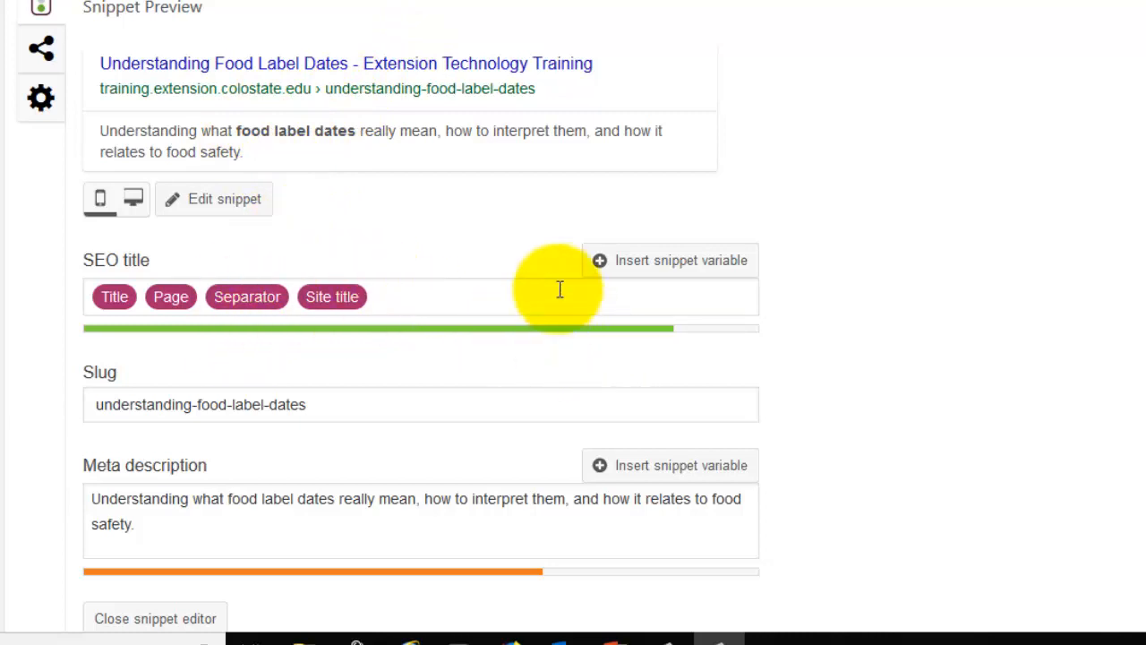
left_click(601, 265)
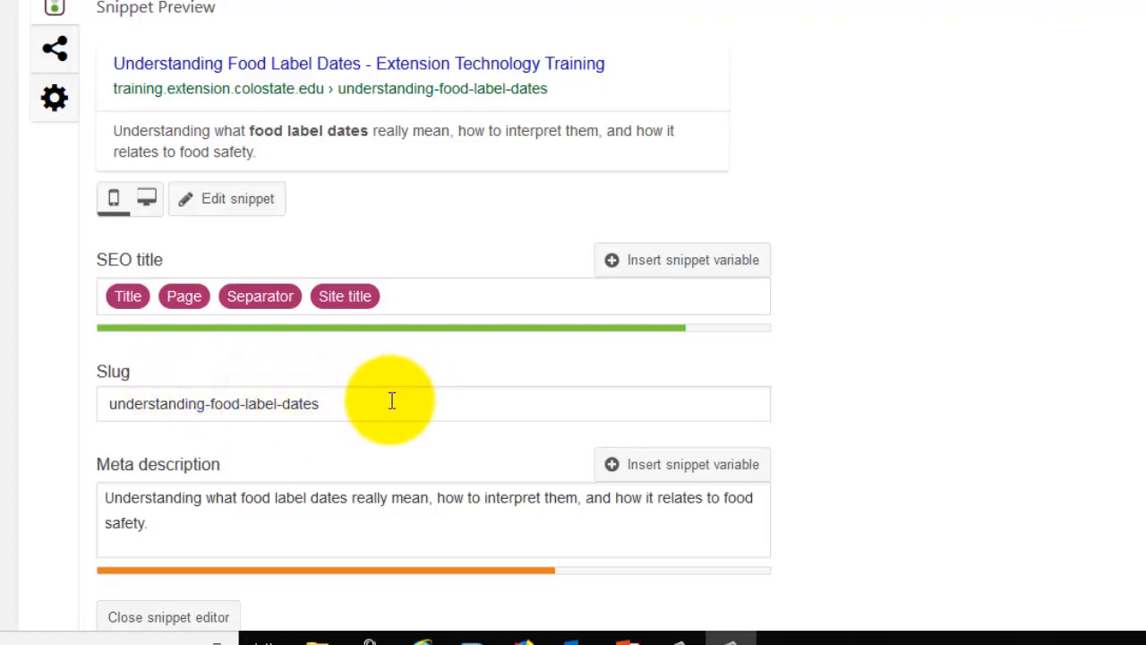
Open the permalink slug beneath the page title for editing, and cancel the edit.
scroll(341, 465, "up", 5)
scroll(352, 461, "up", 15)
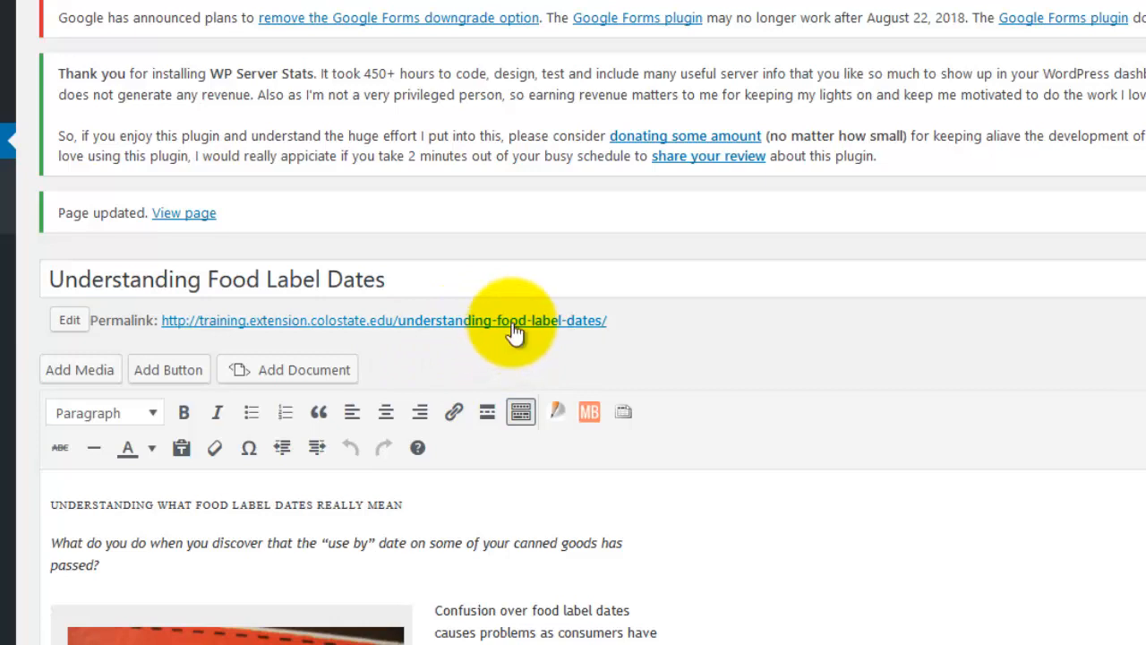
left_click(68, 322)
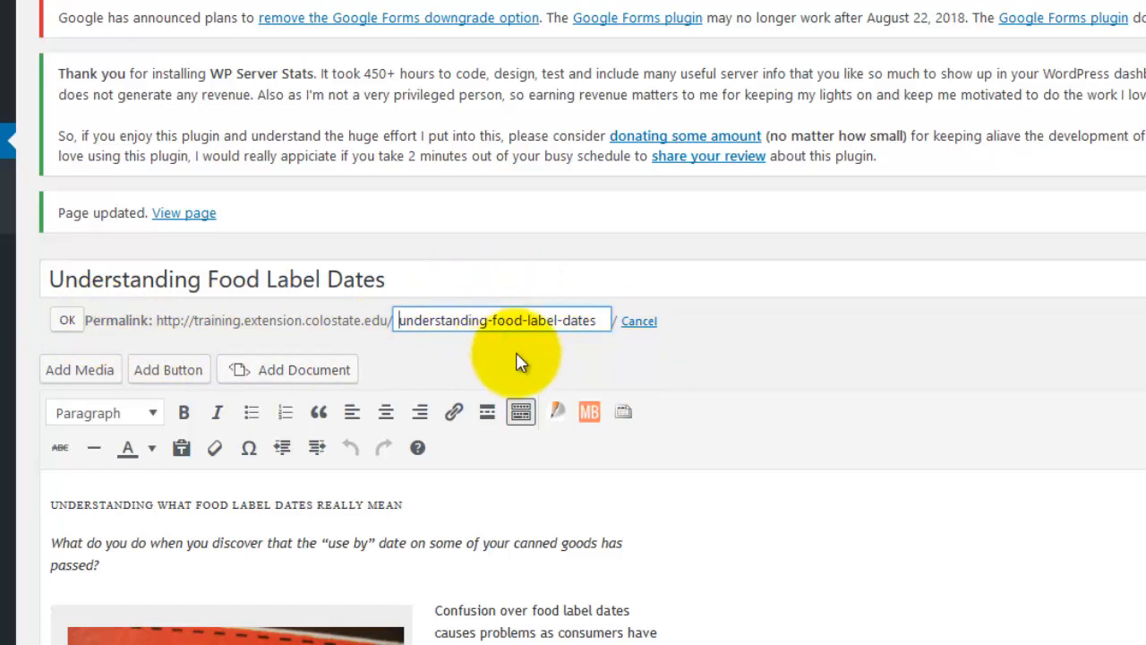
left_click(644, 326)
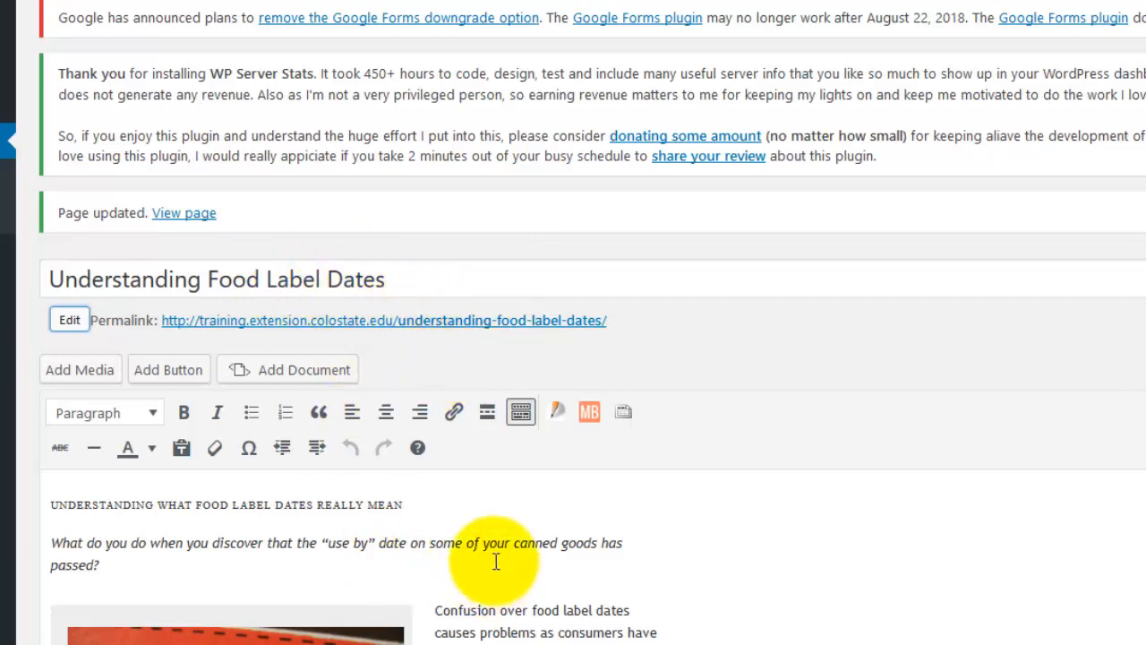
Close the Yoast SEO snippet editor and expand the Readability analysis to examine its results.
scroll(475, 555, "down", 10)
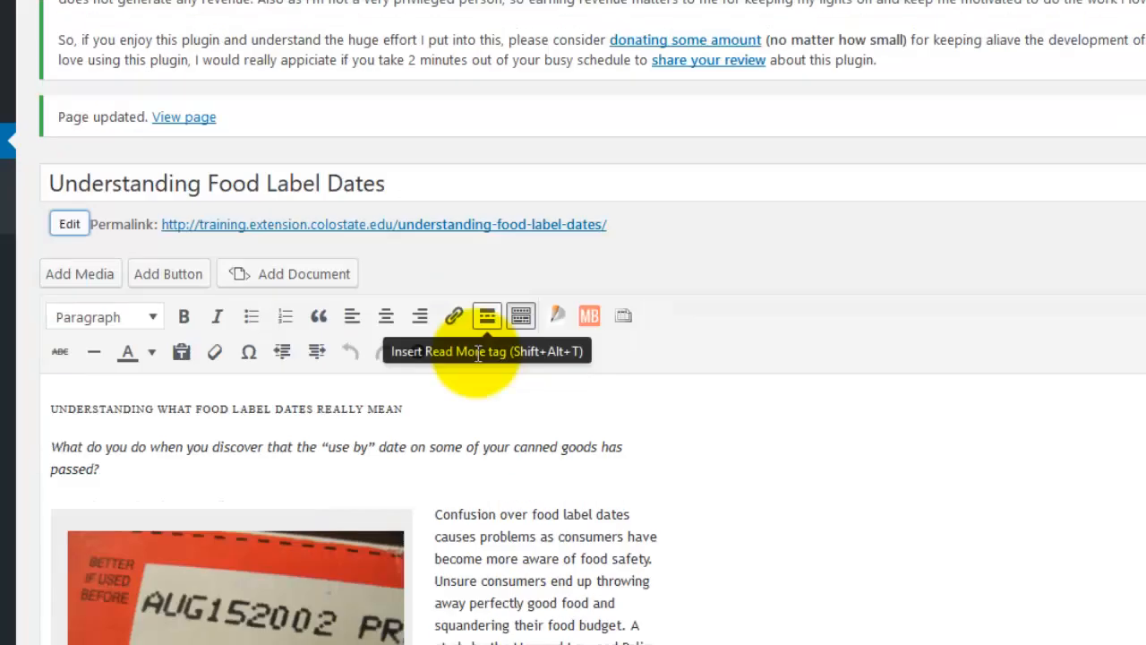
scroll(409, 484, "down", 8)
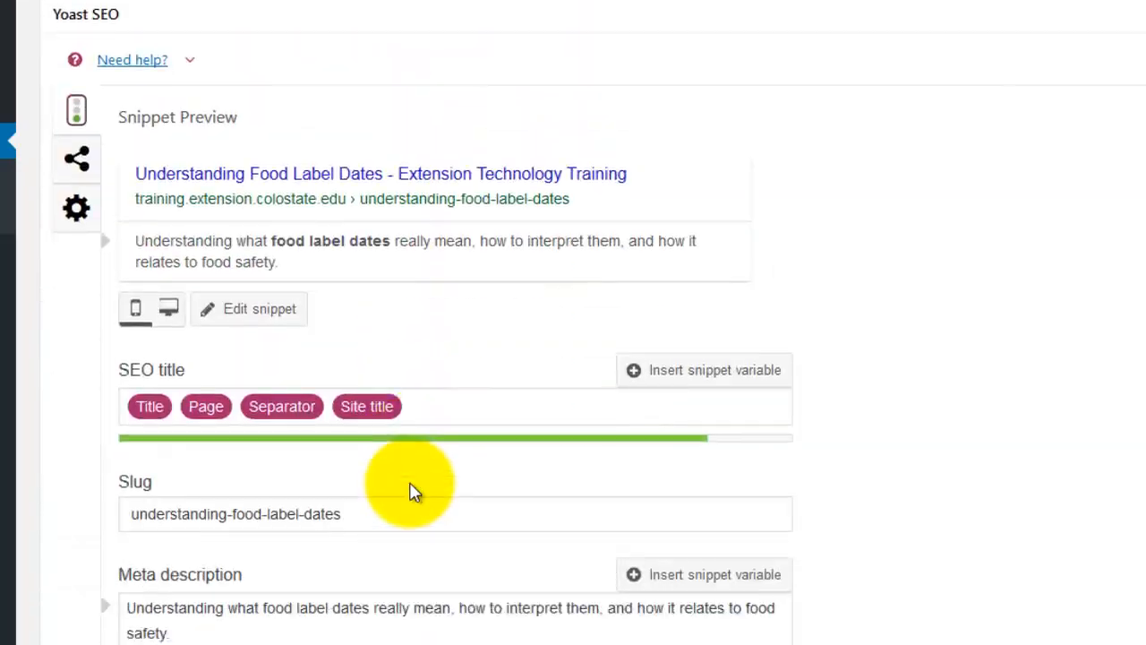
scroll(408, 476, "down", 1)
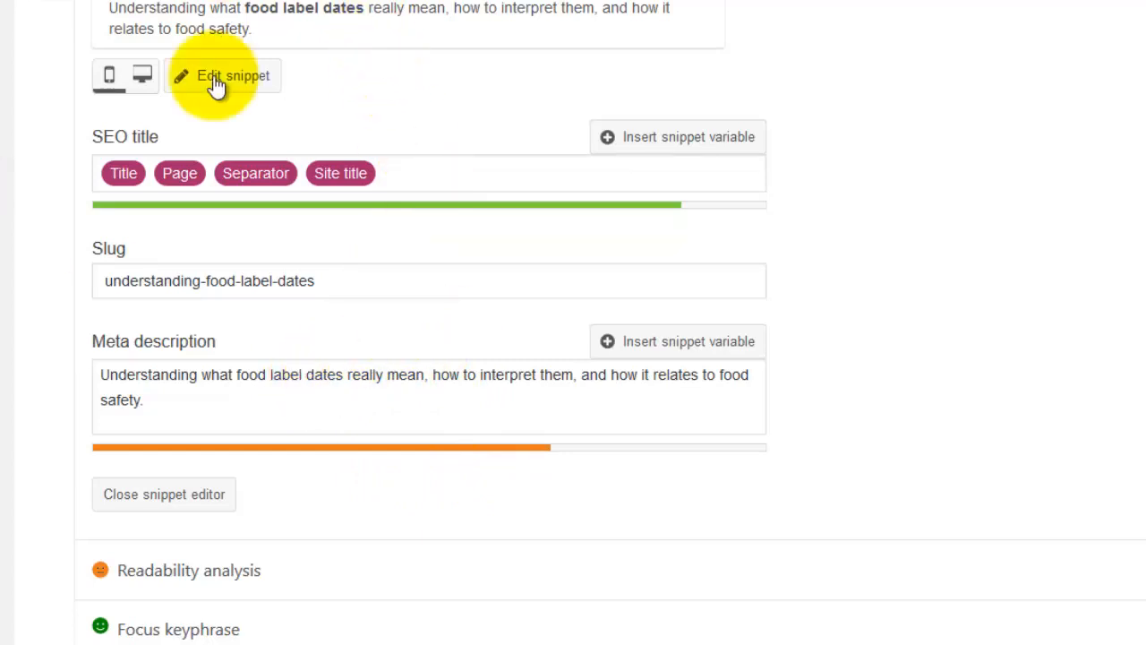
left_click(197, 495)
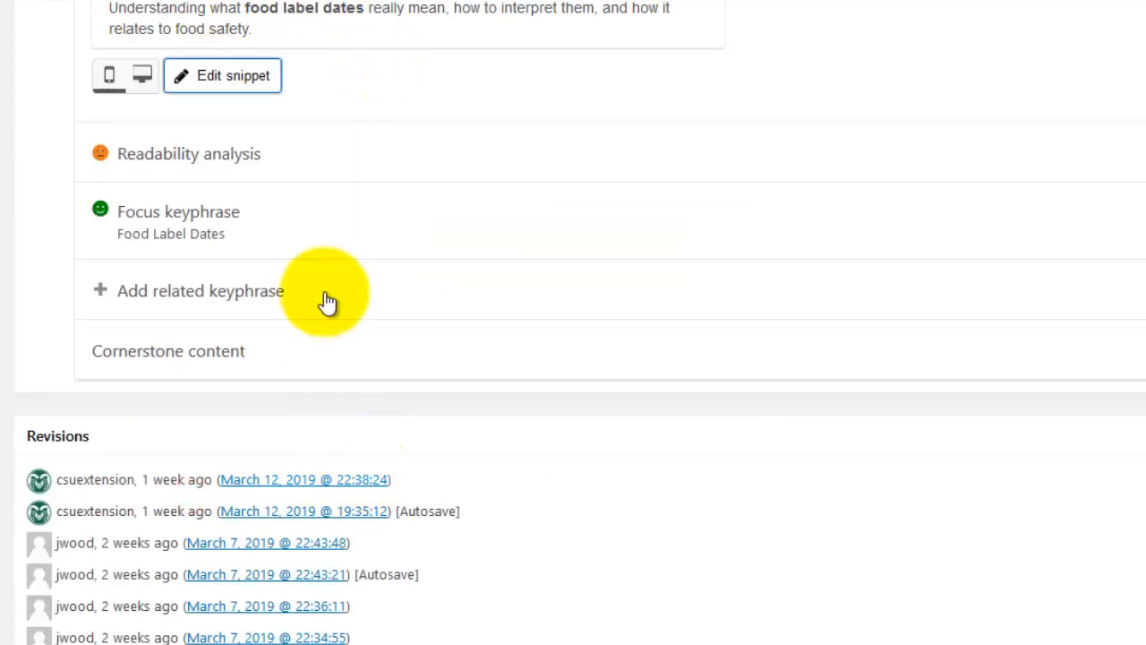
left_click(211, 160)
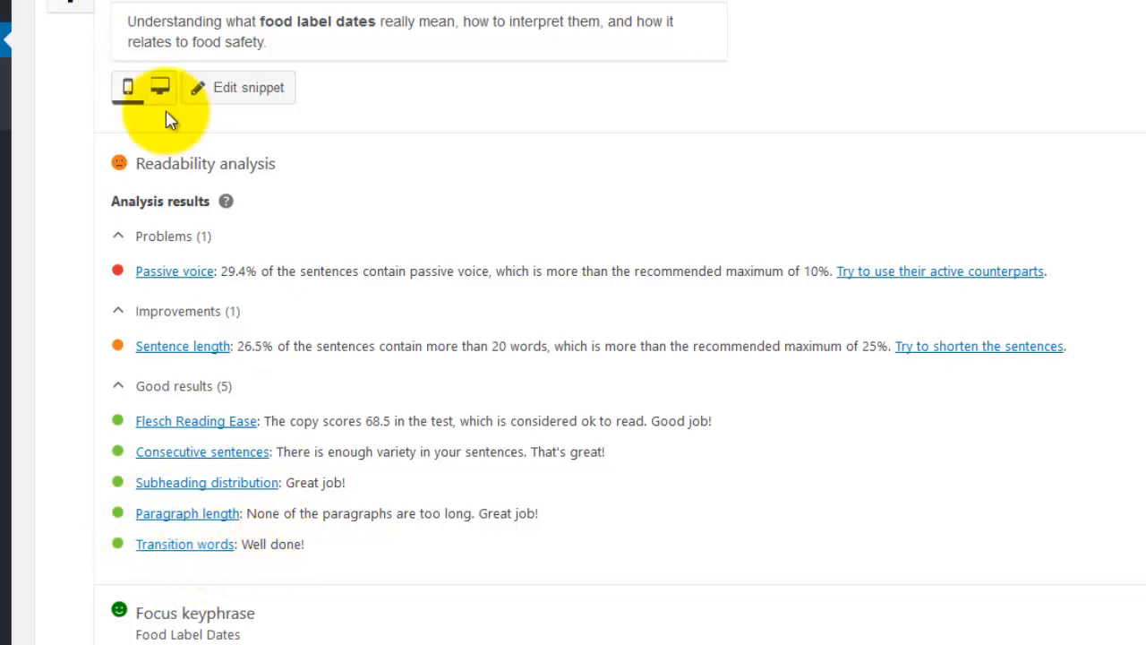
Expand the Focus keyphrase section and select the whole keyphrase text in its field.
scroll(269, 448, "down", 3)
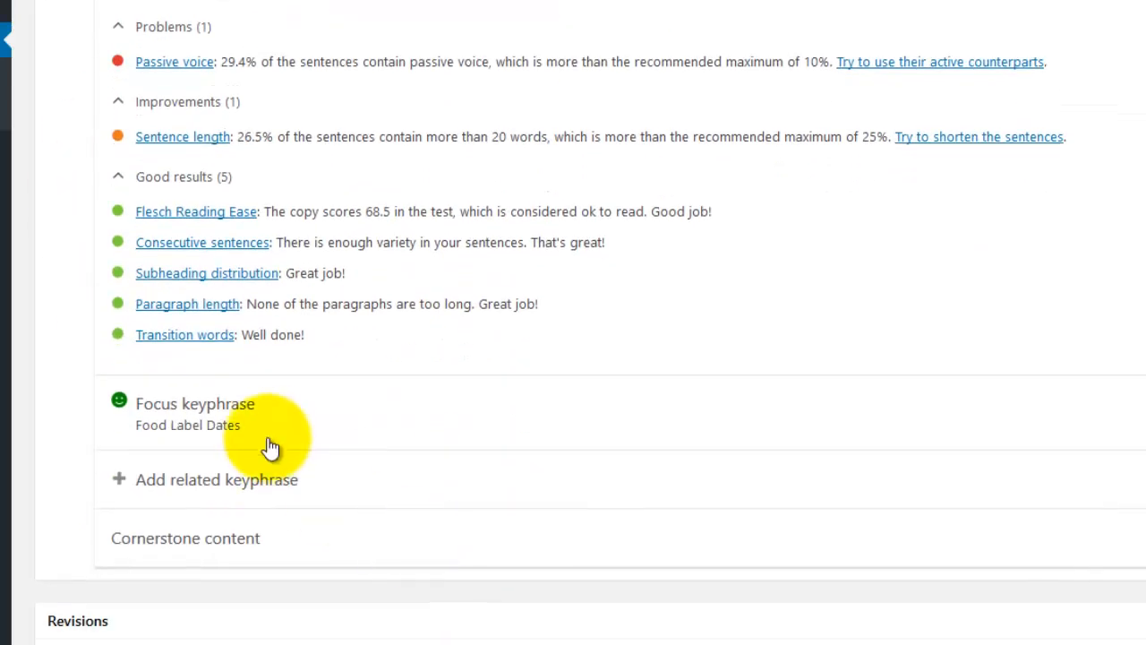
scroll(242, 448, "down", 1)
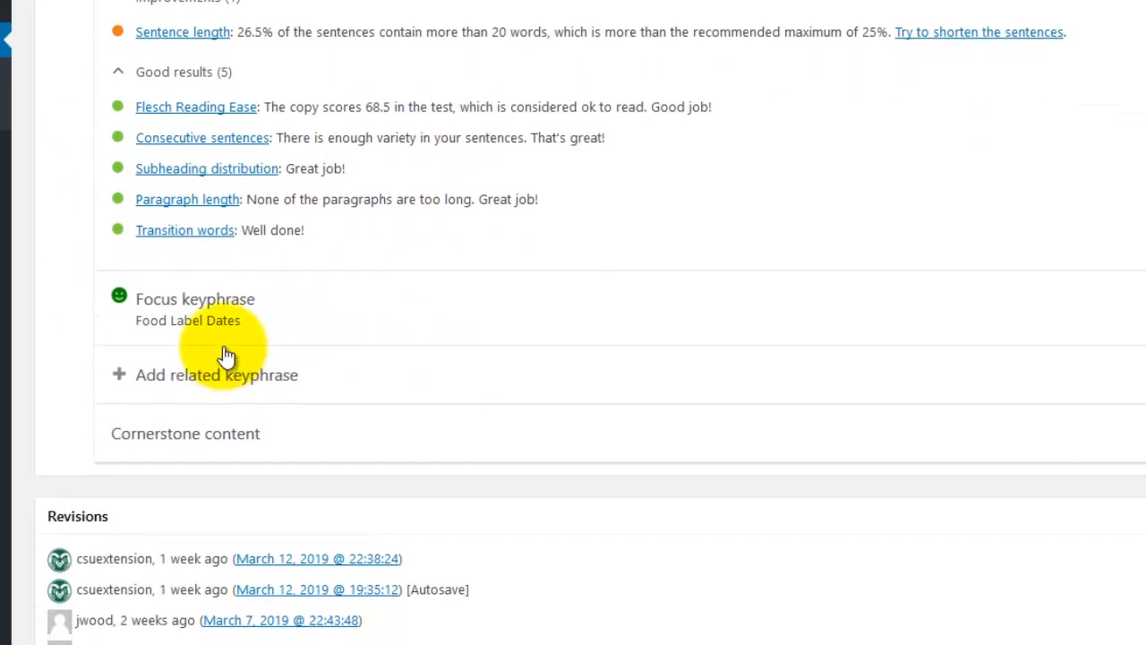
left_click(211, 299)
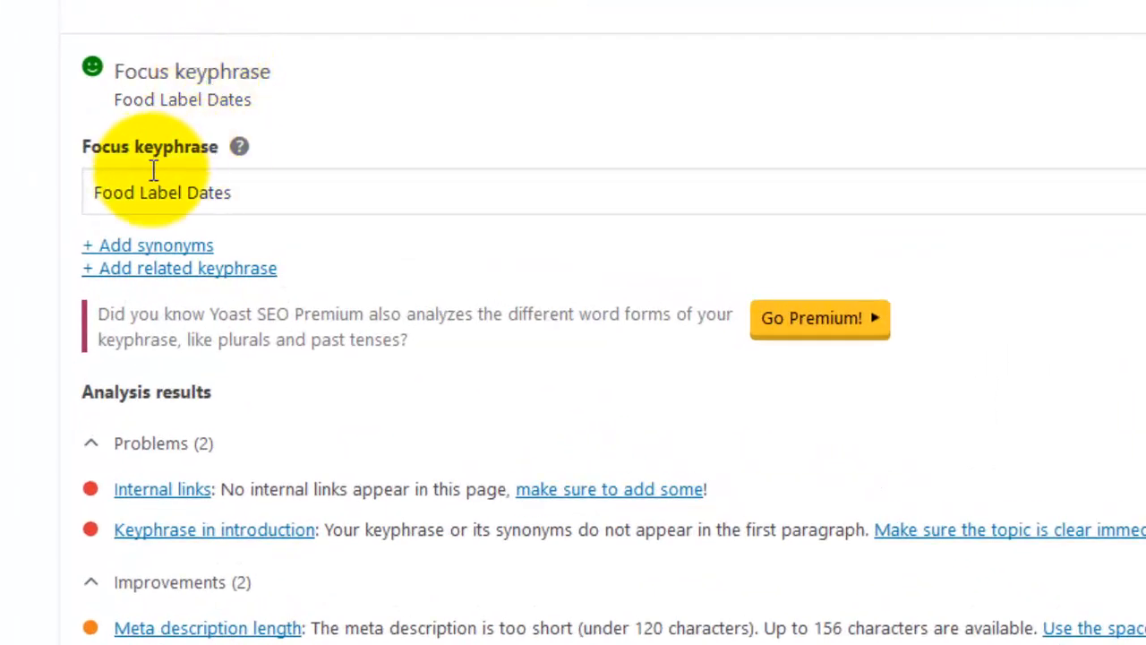
left_click(246, 192)
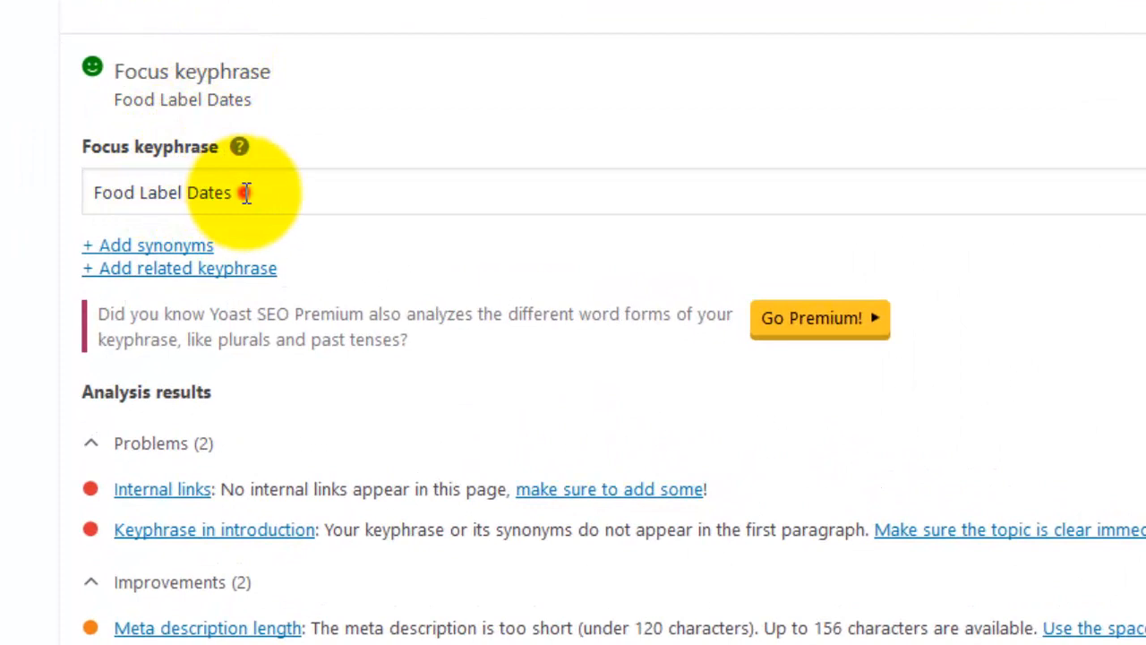
left_click_drag(245, 193, 21, 205)
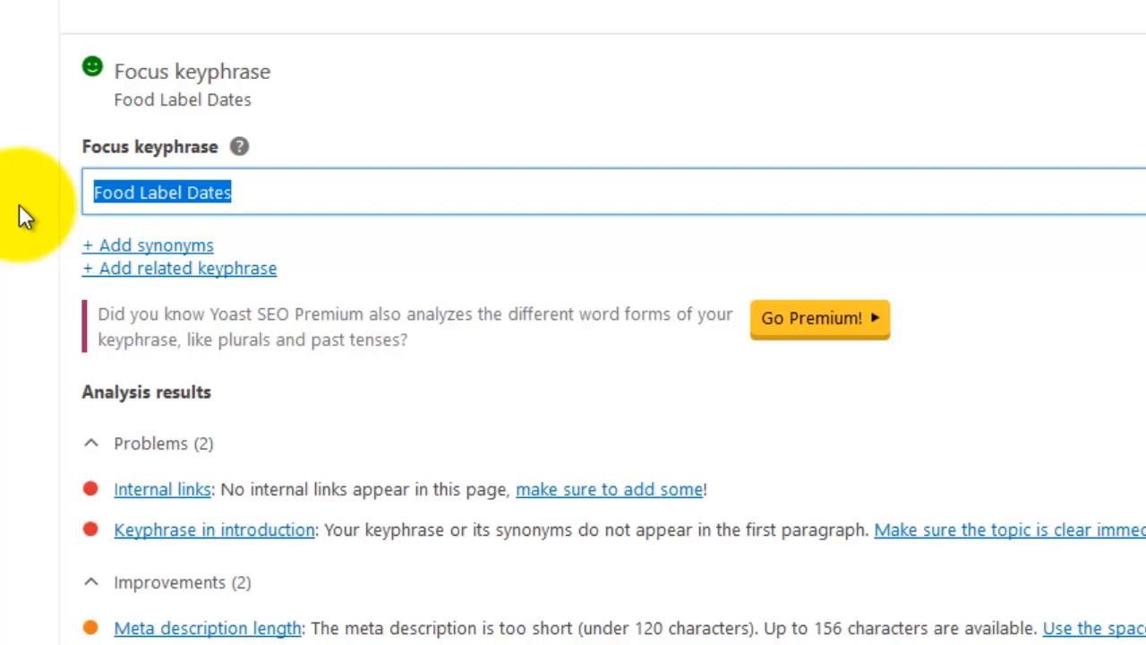
Check the focus keyphrase problems against the page content, highlight the italic opening paragraph in the editor, and clear the selection.
left_click(275, 200)
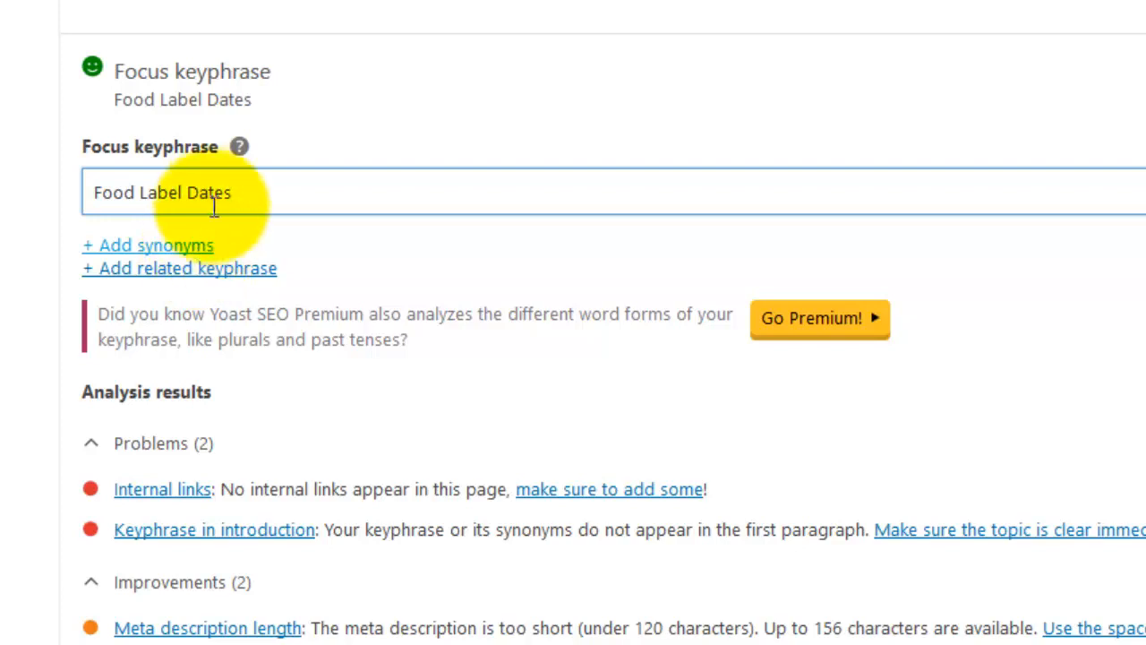
scroll(82, 295, "down", 4)
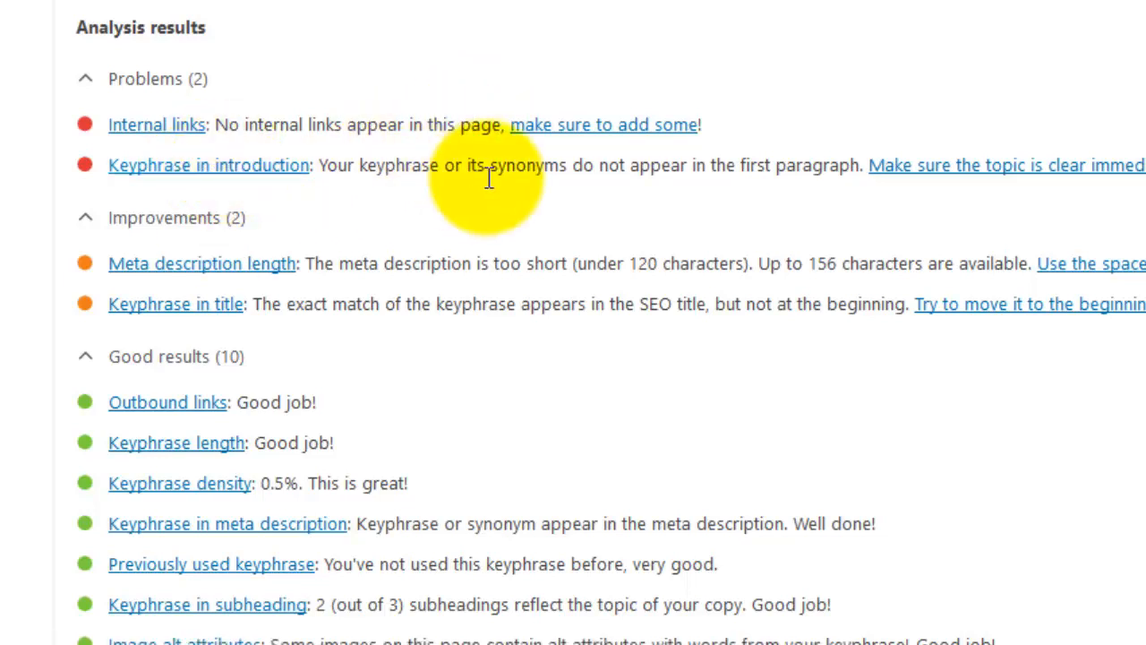
scroll(451, 215, "up", 20)
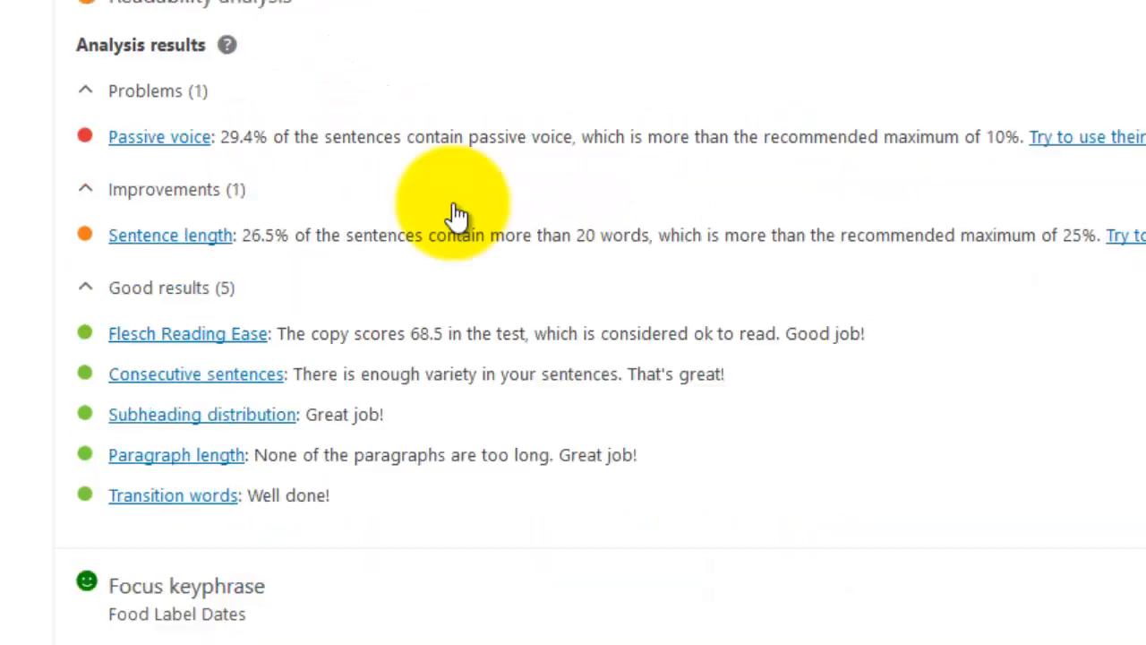
scroll(490, 247, "up", 15)
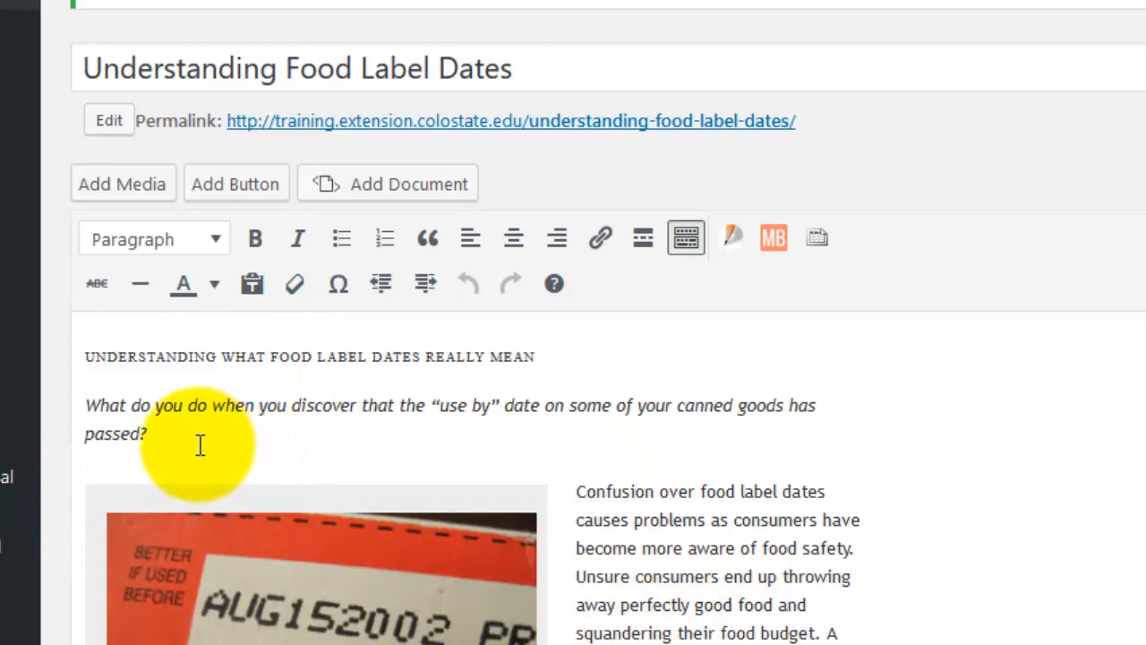
left_click_drag(199, 445, 83, 380)
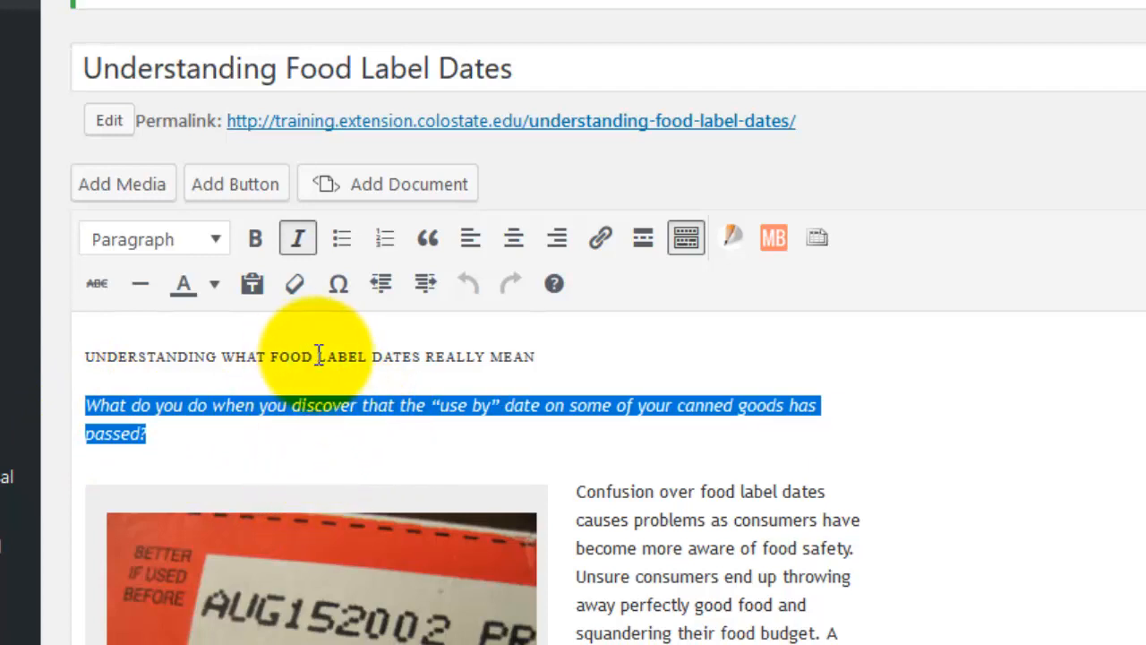
left_click(394, 434)
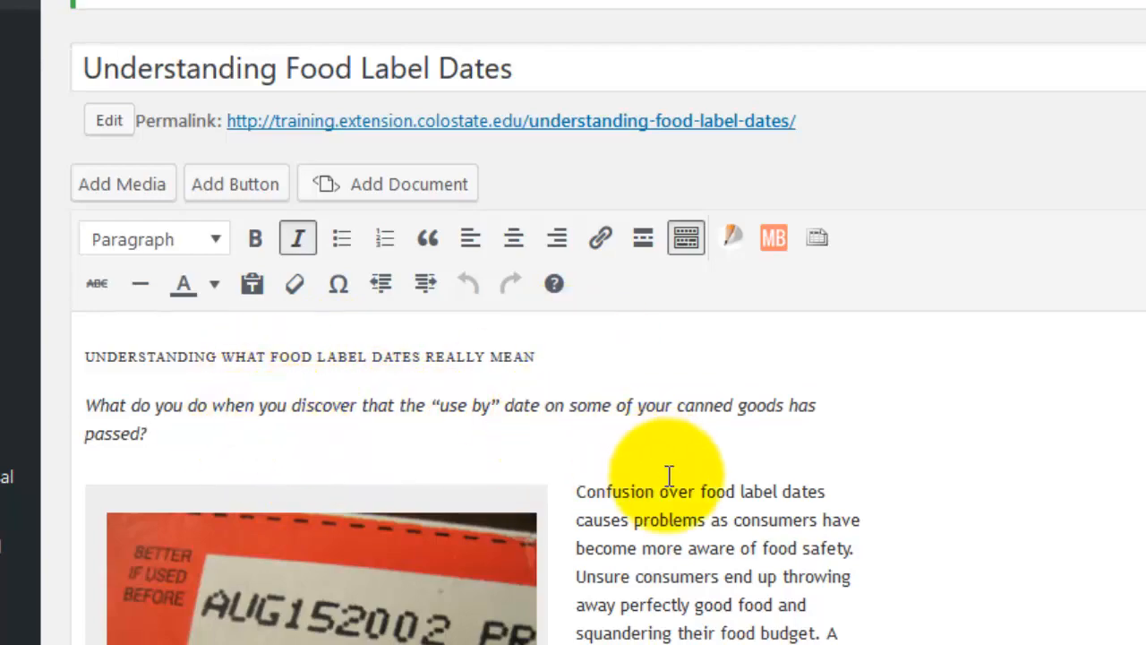
Examine the meta description length and keyphrase in title improvements, and compare them with the snippet preview and the page title.
scroll(676, 483, "down", 20)
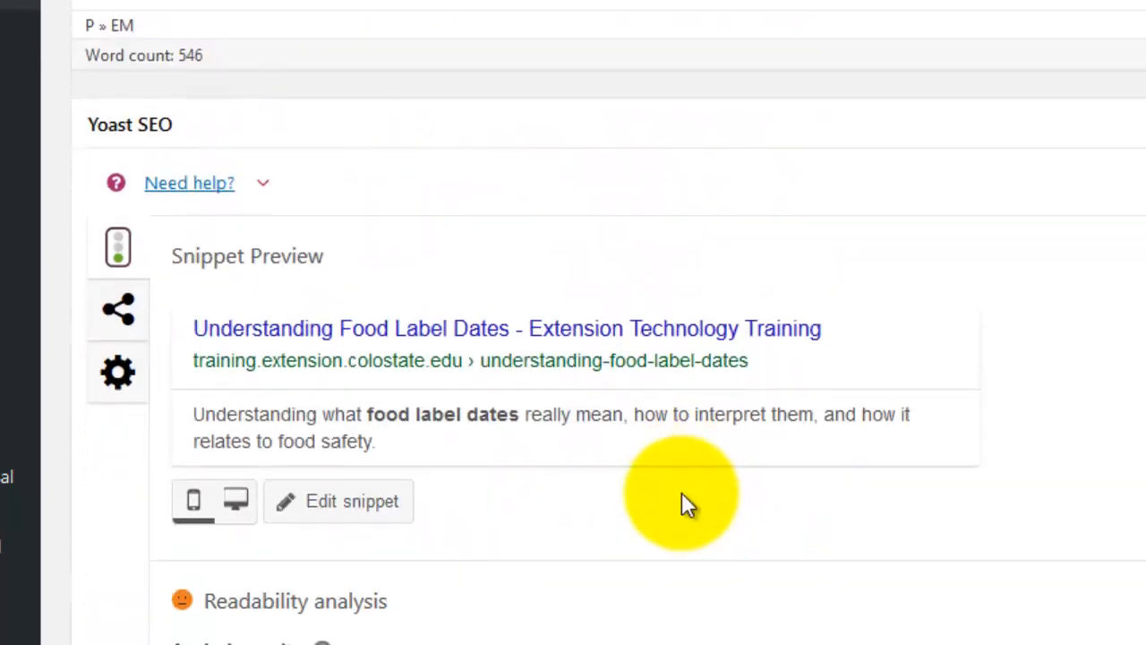
scroll(682, 501, "down", 15)
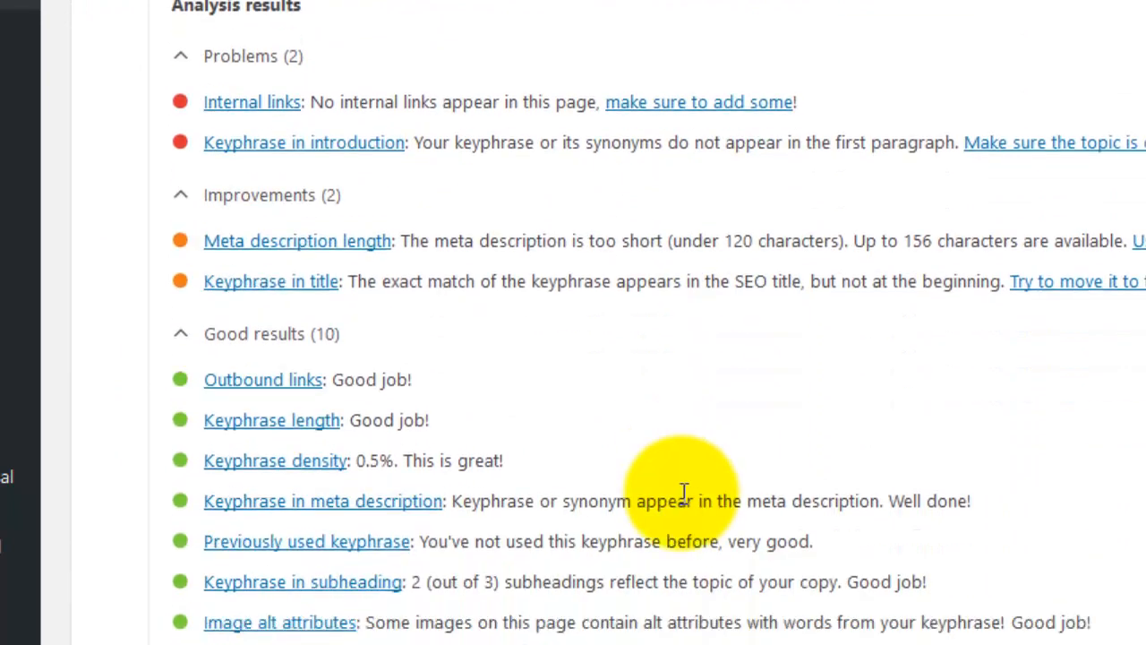
scroll(683, 492, "down", 3)
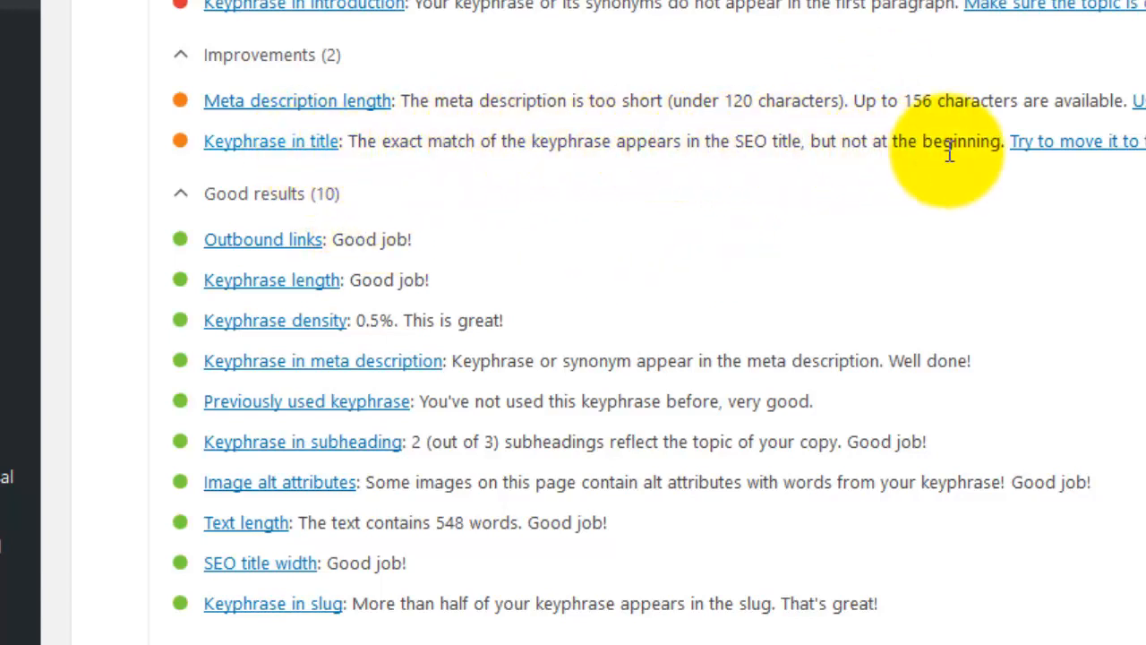
scroll(656, 225, "up", 20)
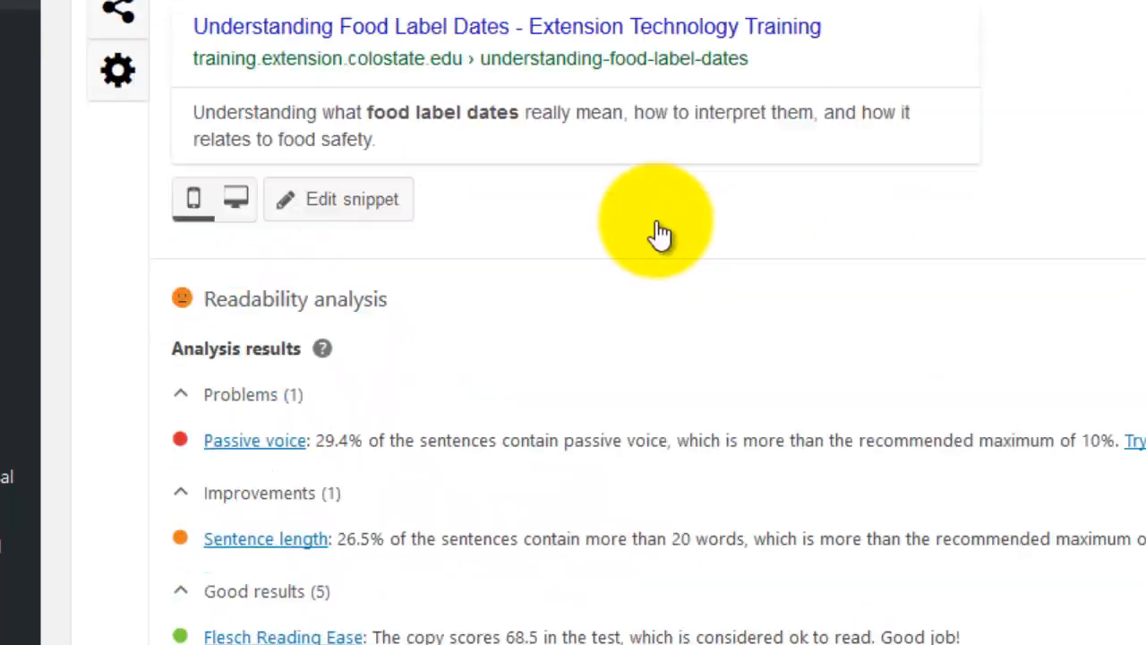
scroll(660, 222, "up", 5)
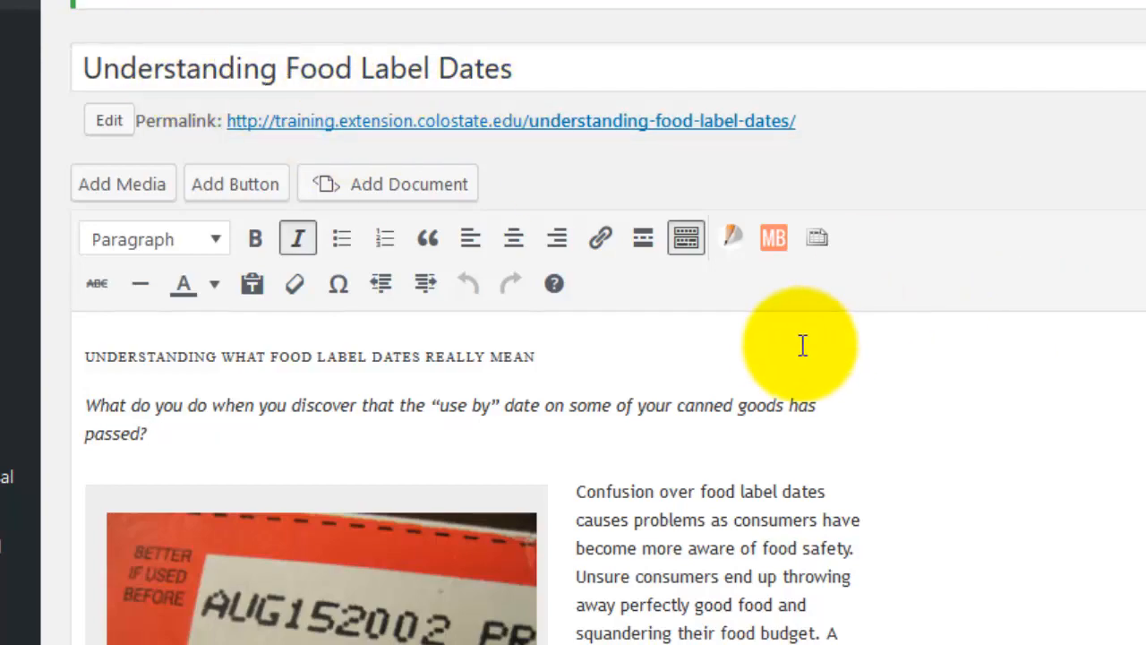
Examine the good results of the focus keyphrase analysis through Keyphrase in slug, and review the complete list of analysis results.
scroll(803, 346, "down", 20)
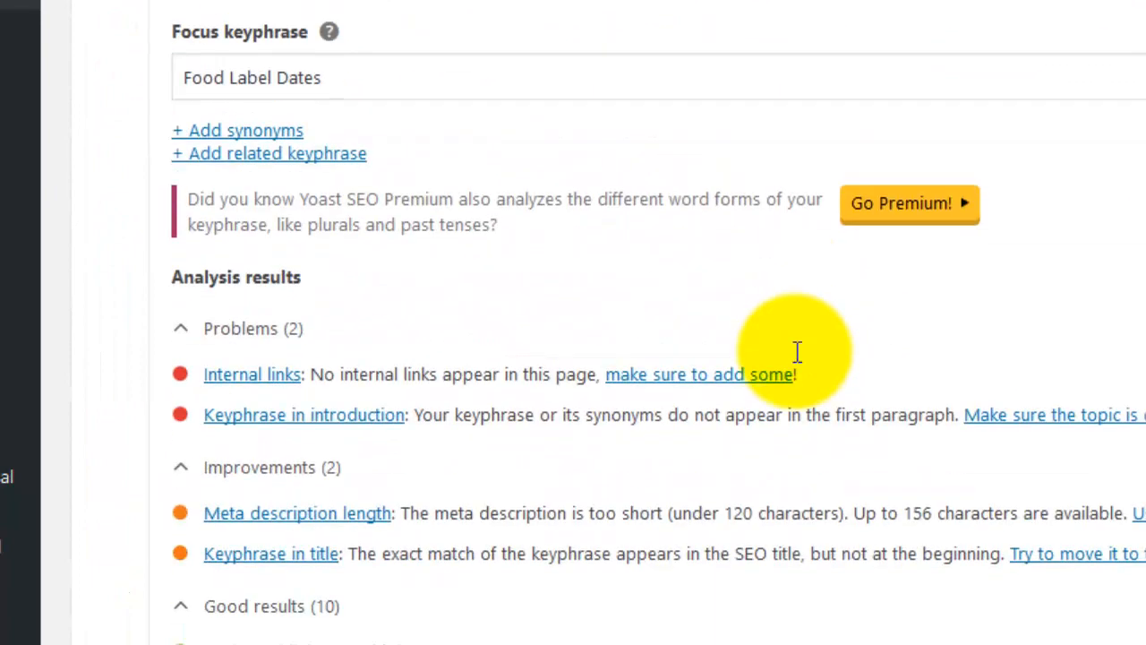
scroll(797, 351, "down", 6)
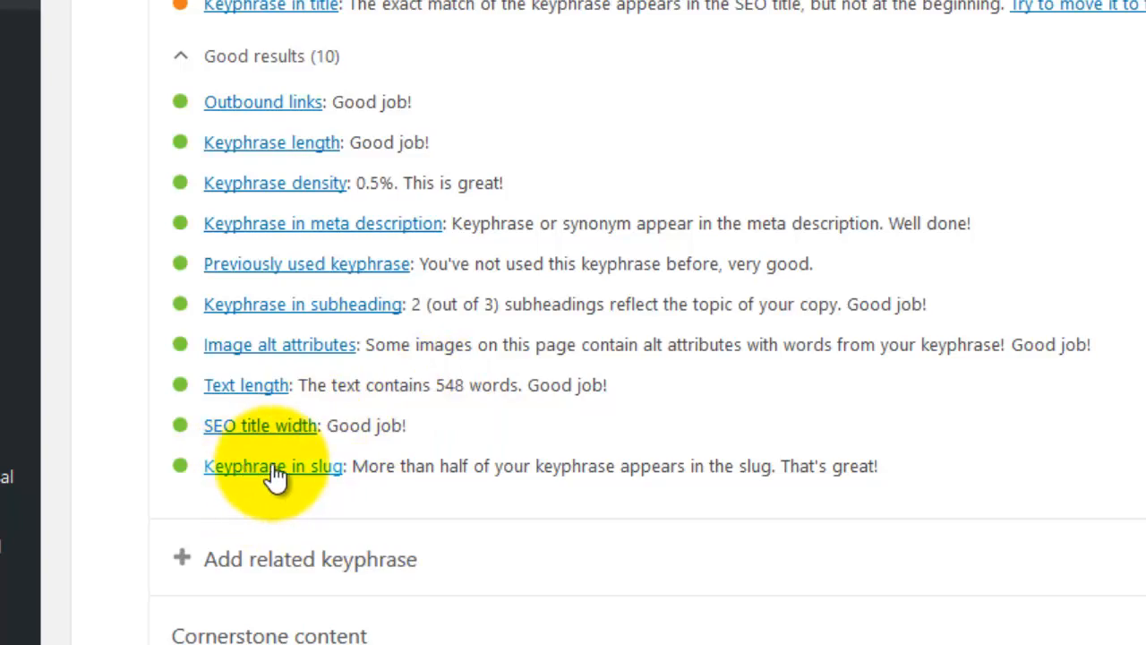
scroll(631, 537, "up", 2)
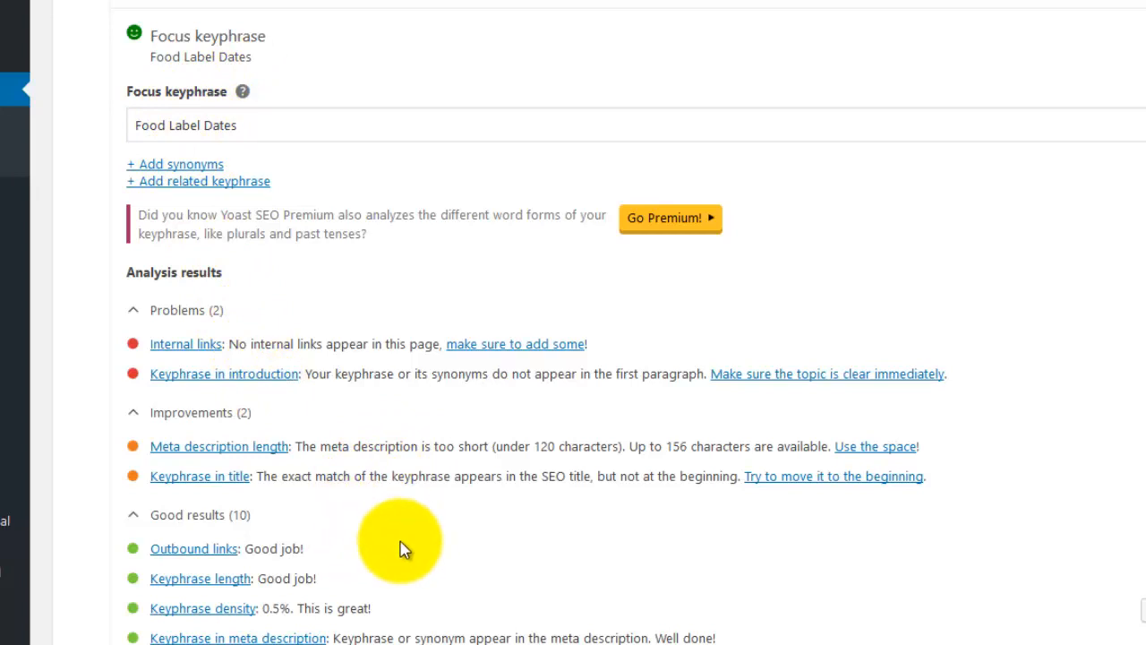
scroll(400, 548, "down", 2)
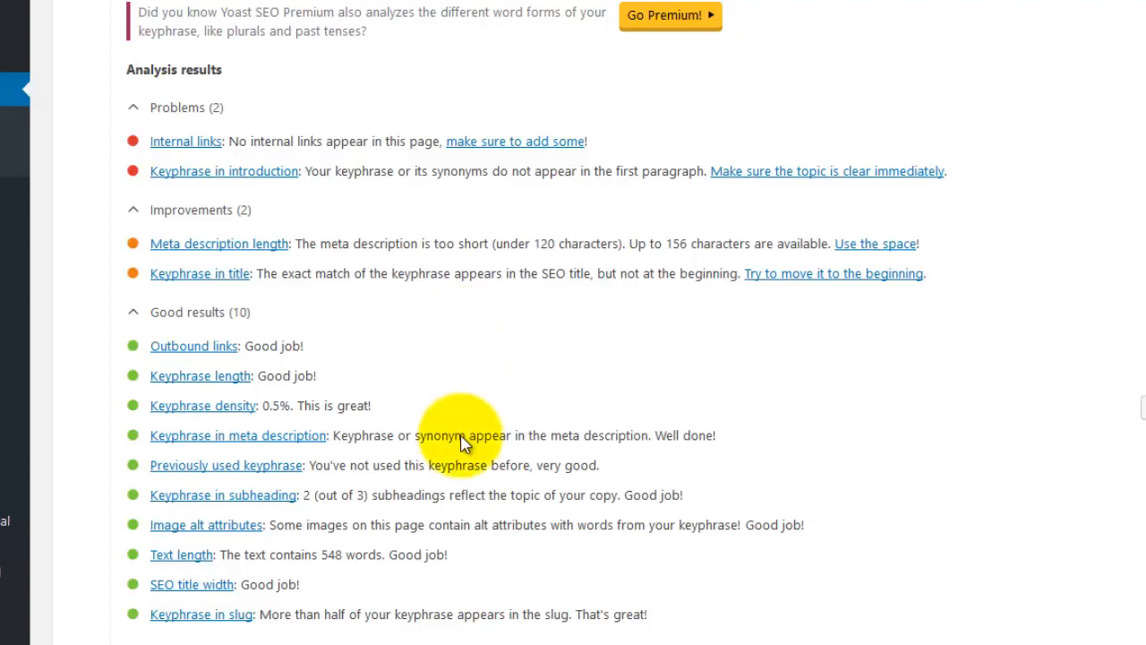
scroll(456, 440, "down", 2)
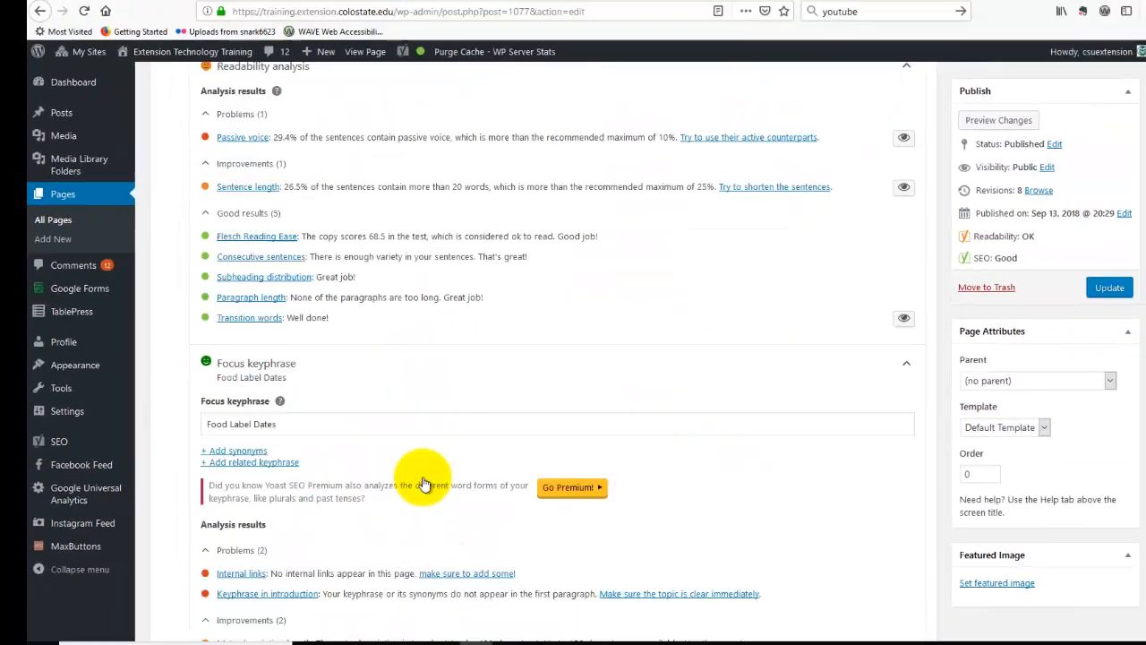